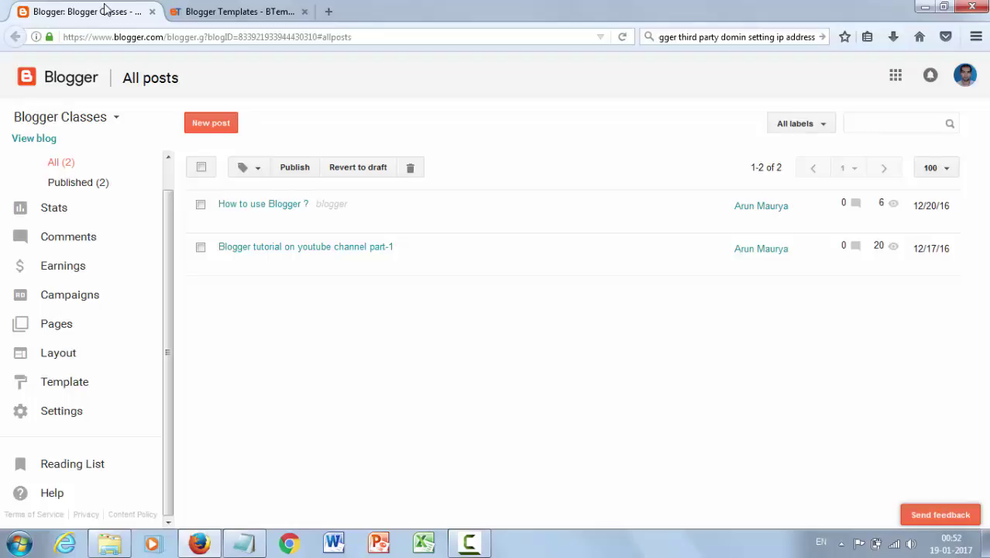
Step: Open the Blogger Classes blog in a new browser tab, examine its current design and return to the dashboard
right_click(43, 139)
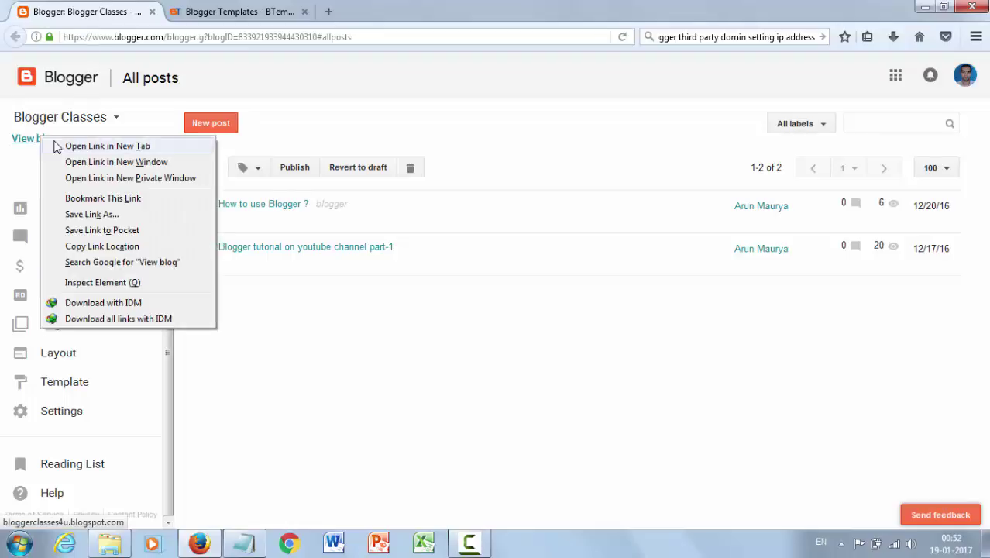
click(60, 147)
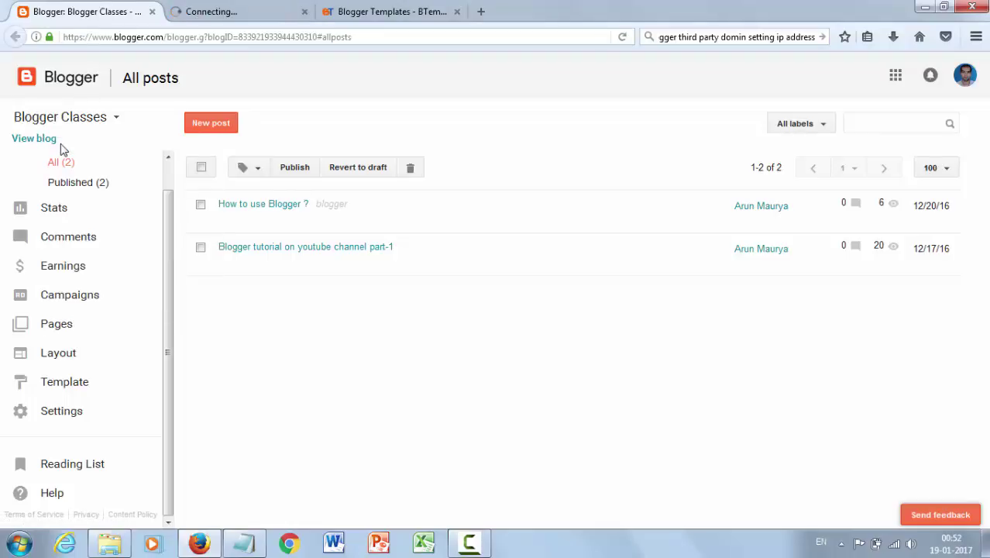
click(248, 8)
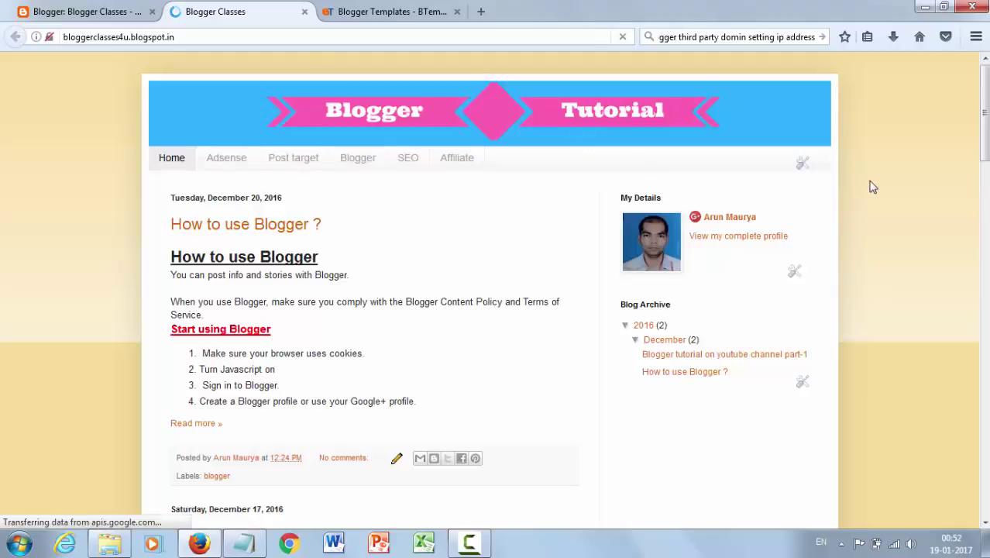
drag(985, 144, 984, 77)
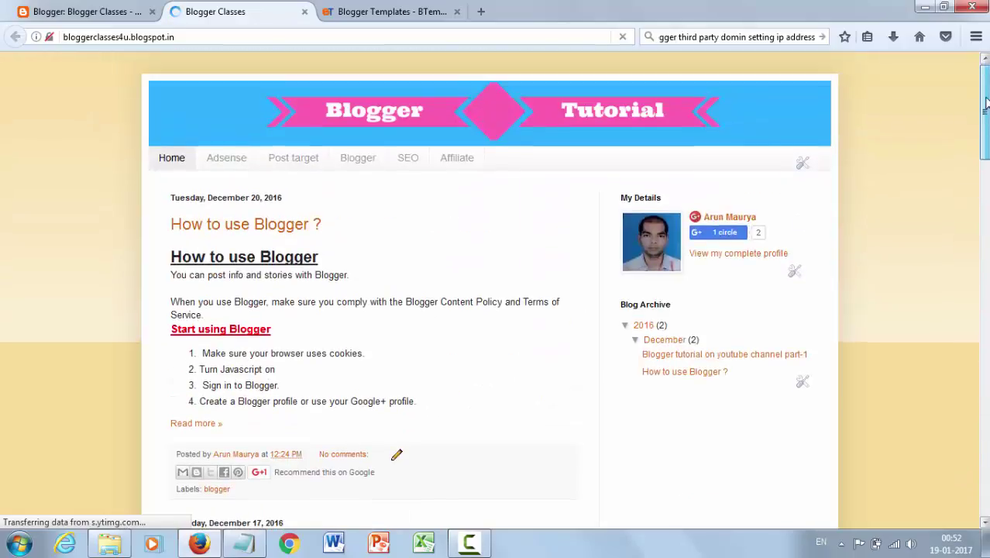
click(66, 12)
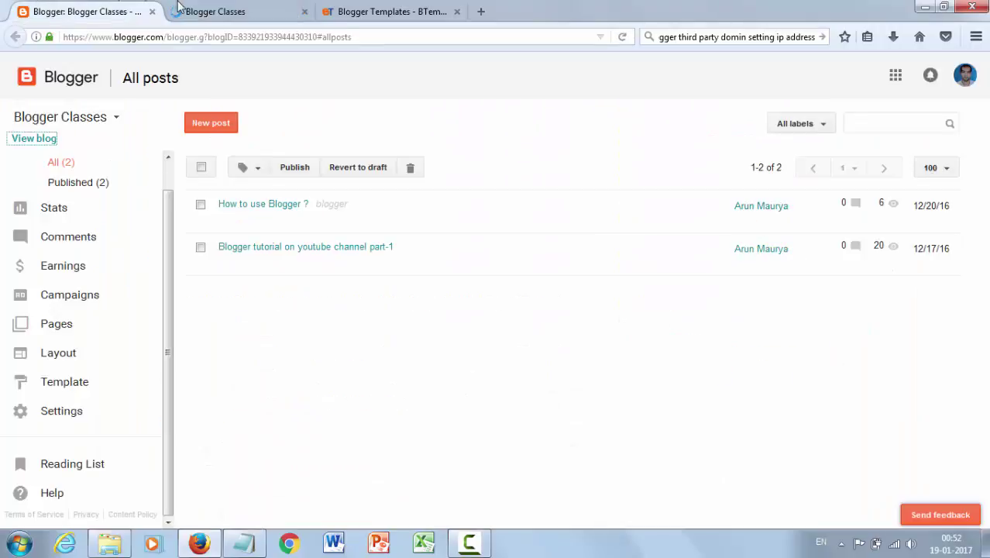
click(245, 14)
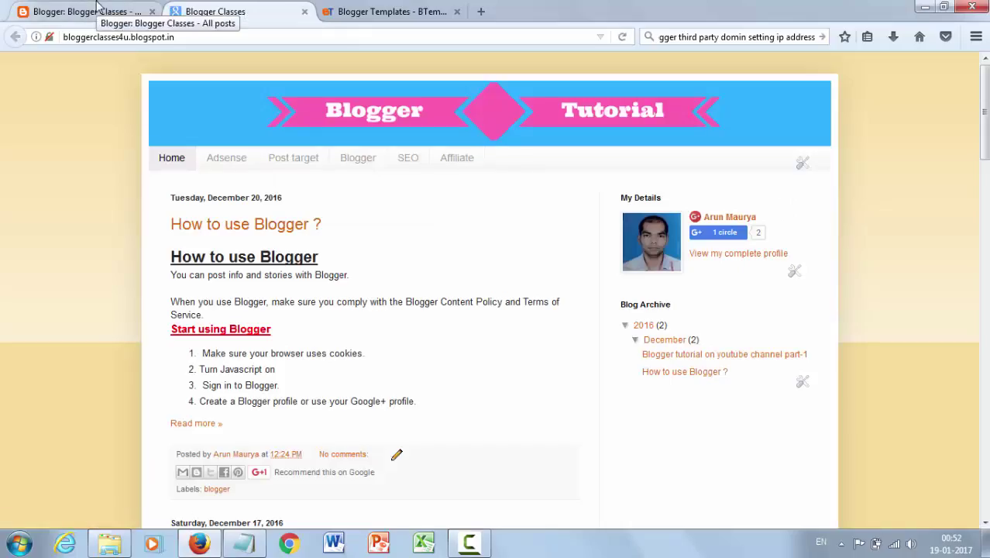
click(97, 8)
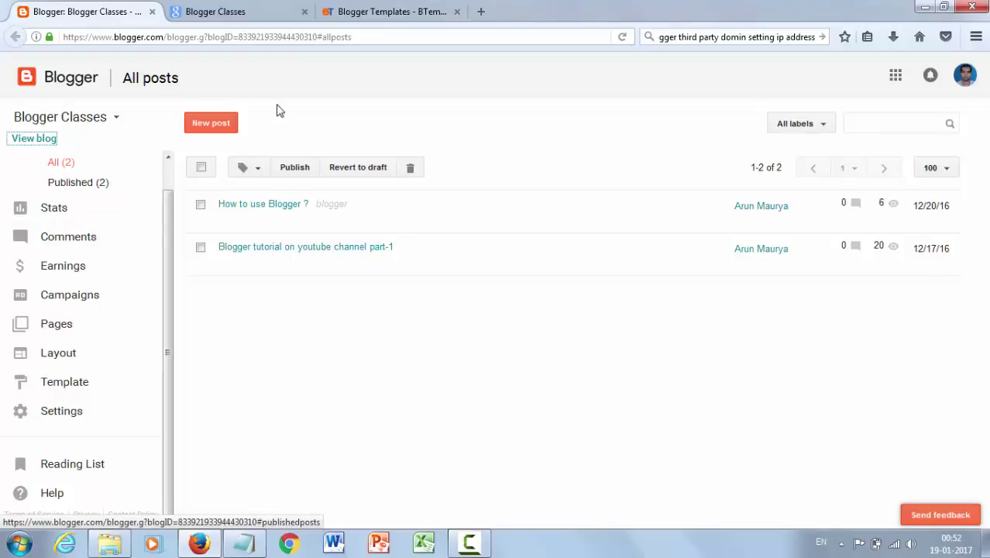
Step: Browse the BTemplates gallery to examine the free Blogger templates on offer
click(375, 13)
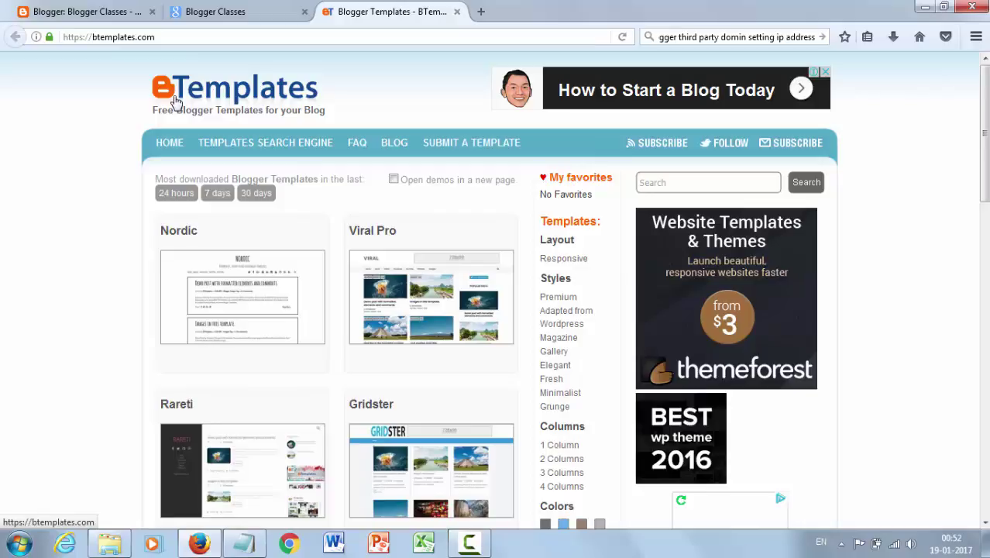
scroll(365, 217, down, 6)
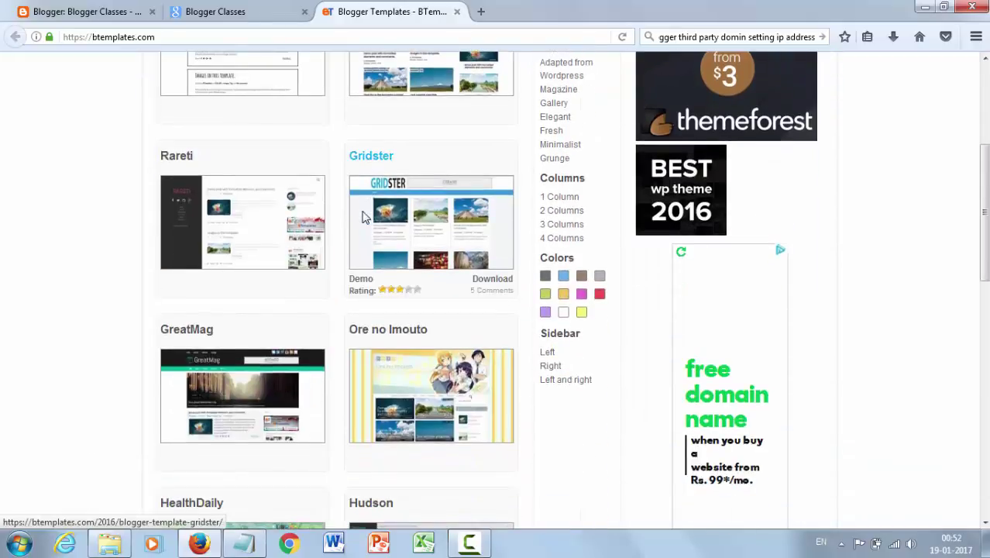
scroll(365, 217, down, 1)
scroll(324, 261, down, 4)
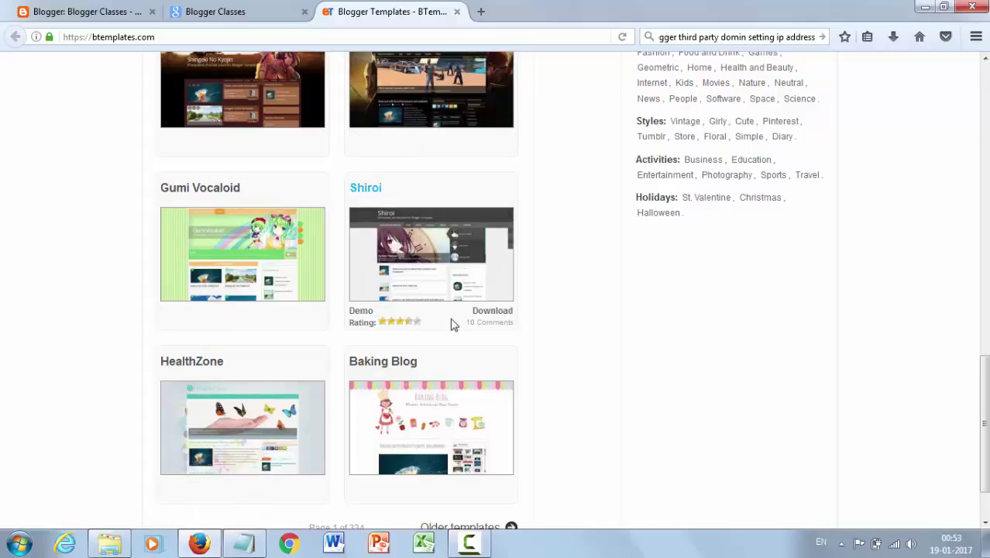
scroll(453, 326, down, 5)
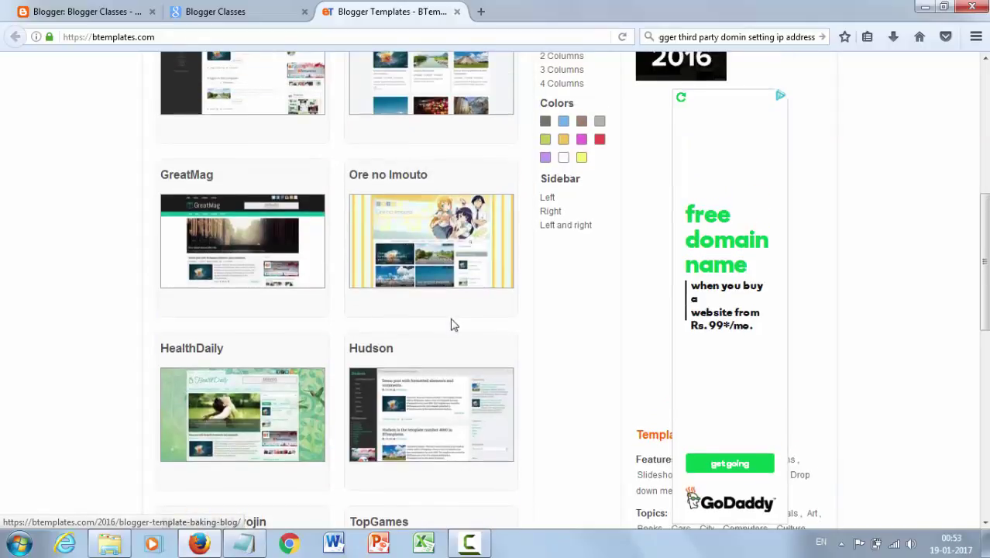
scroll(453, 326, up, 5)
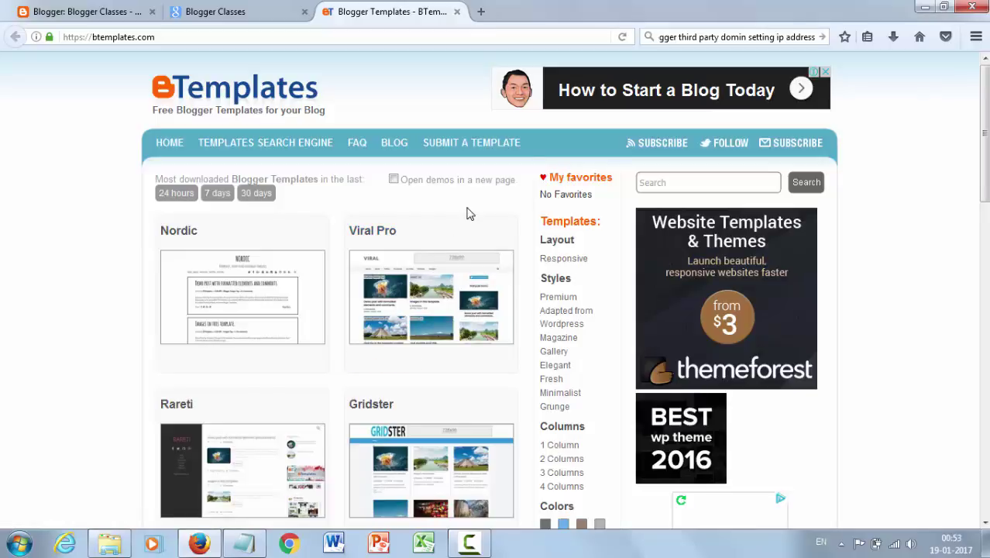
scroll(564, 348, down, 3)
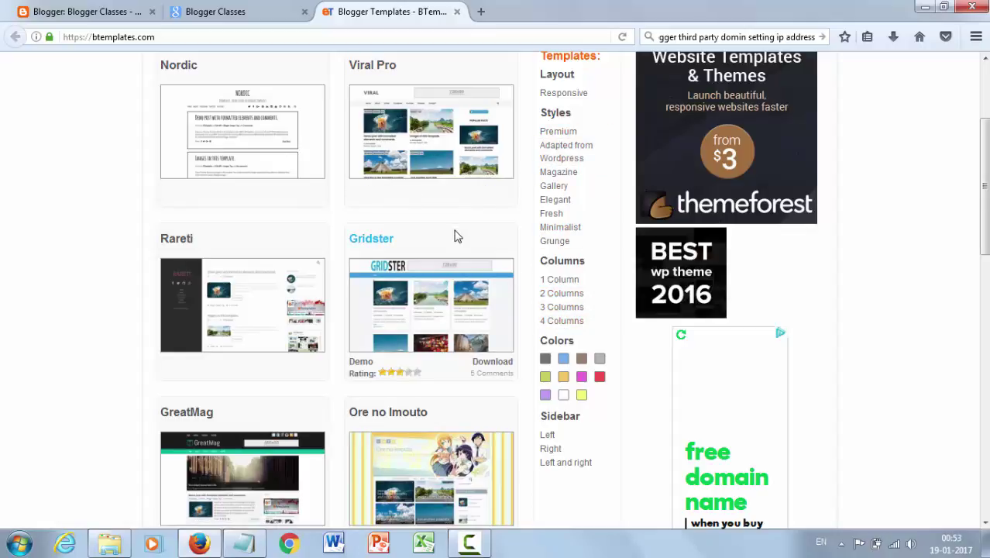
scroll(457, 237, up, 2)
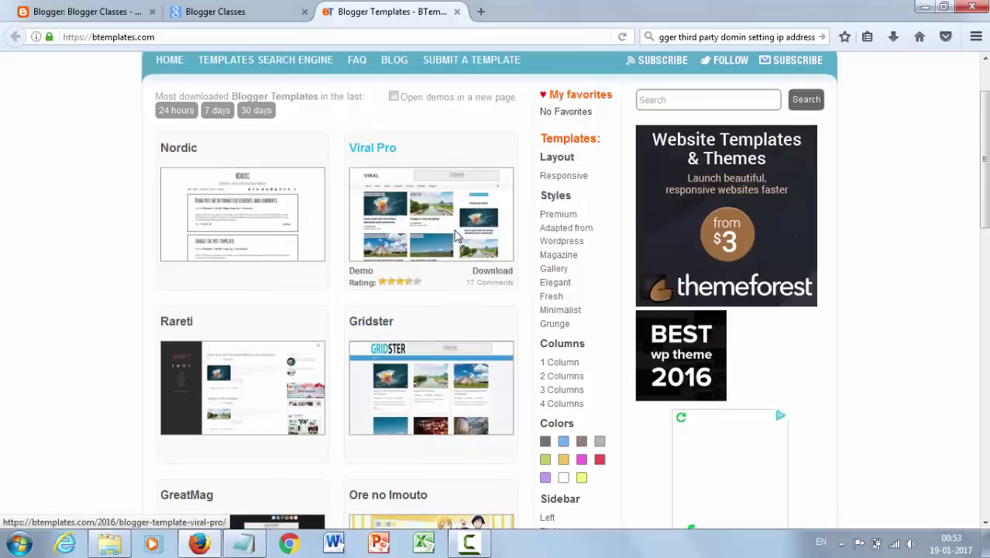
Step: Open the Template page of the Blogger Classes blog in the Blogger dashboard
click(75, 12)
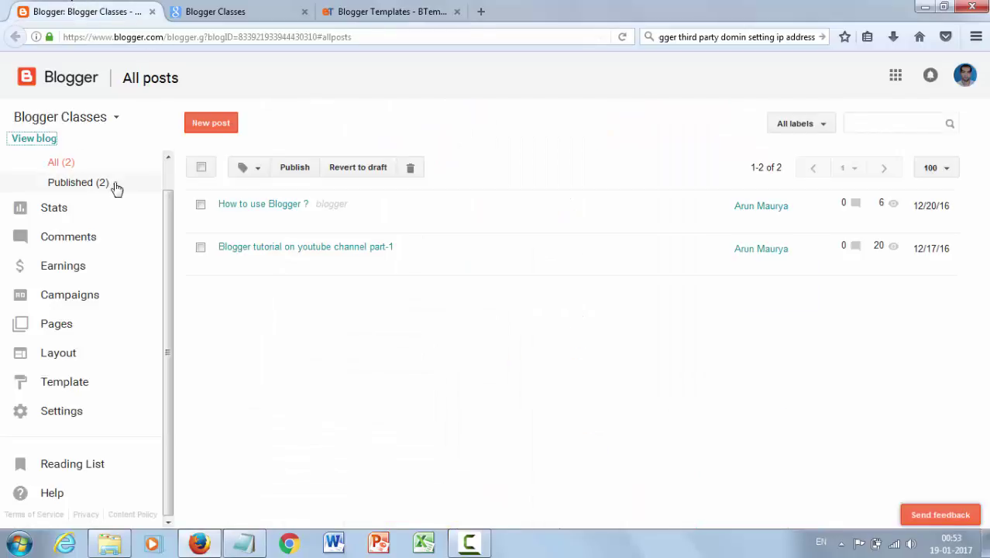
click(281, 6)
click(335, 9)
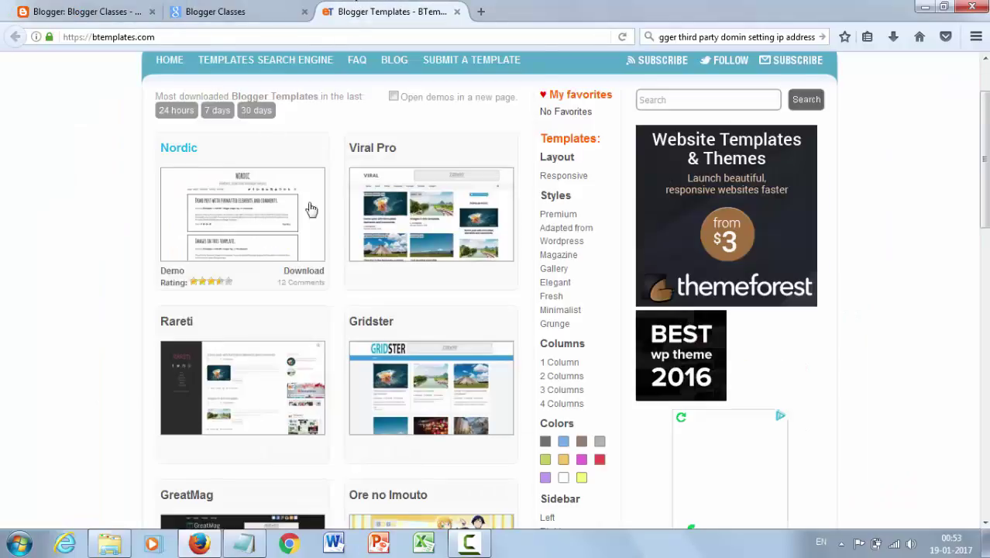
click(50, 10)
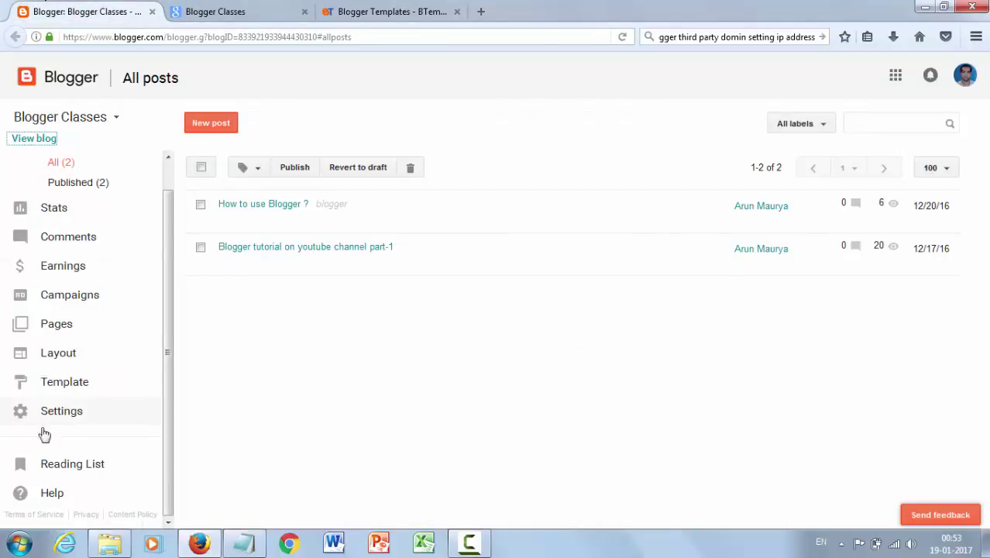
click(68, 352)
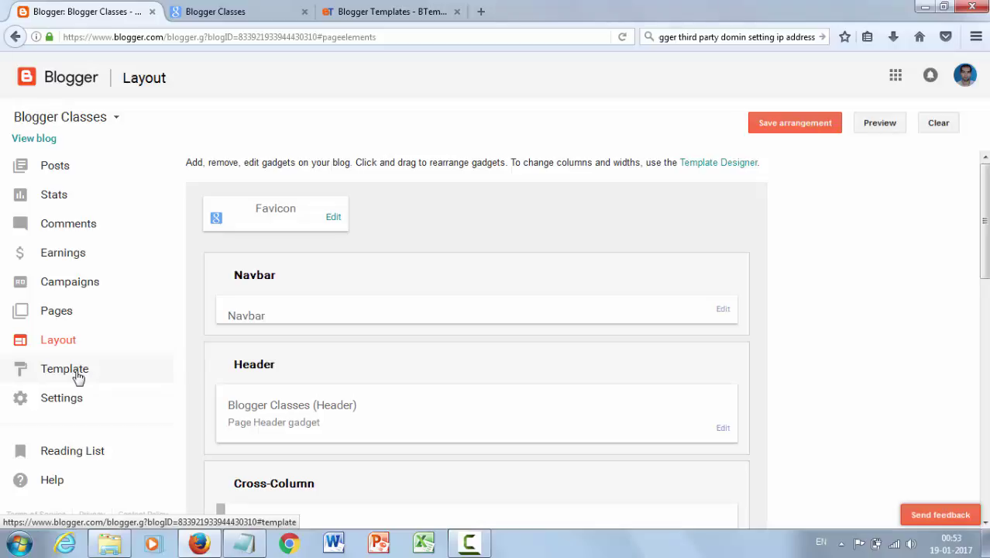
click(65, 369)
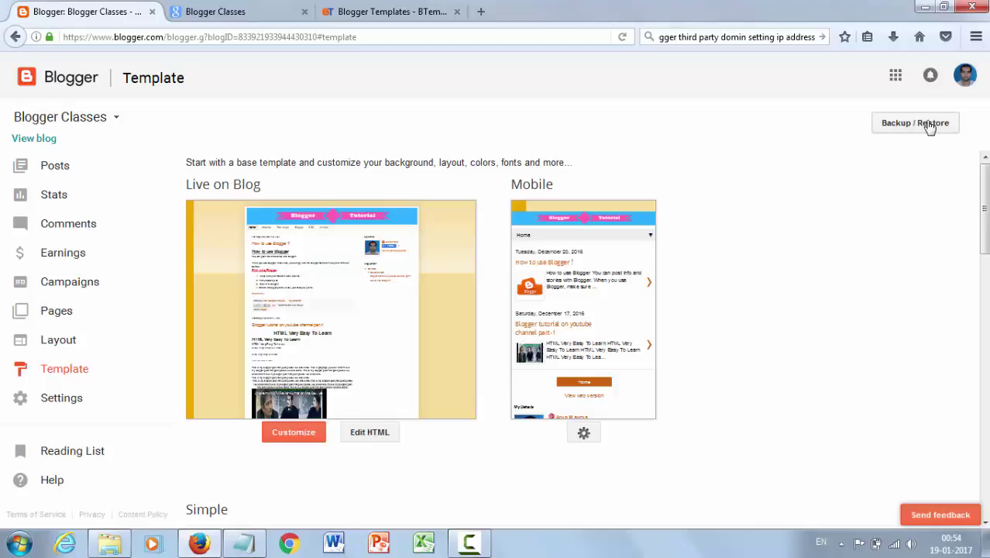
Step: Find and open the Hudson template in the BTemplates gallery, and close the gallery's browser tab
click(240, 9)
click(368, 10)
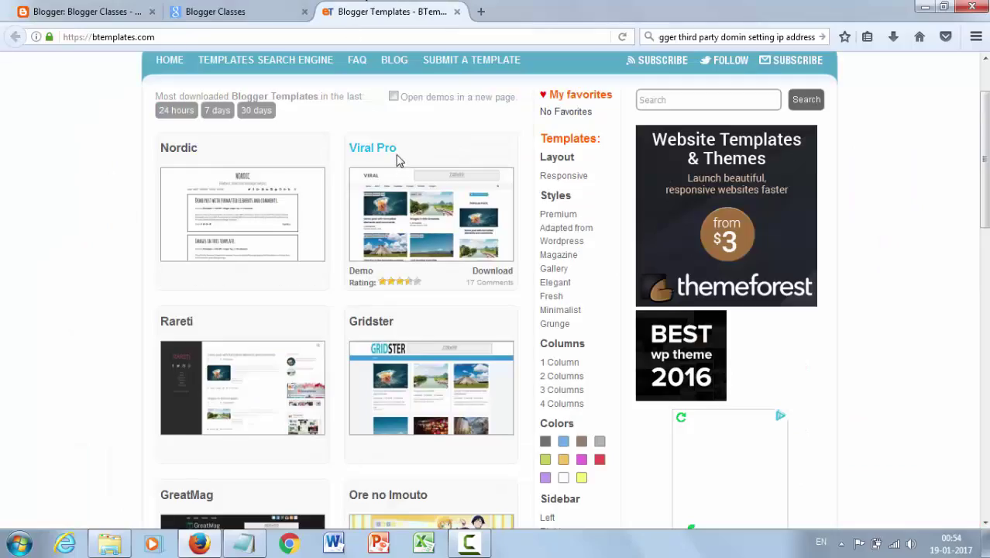
scroll(398, 159, up, 2)
scroll(397, 159, down, 10)
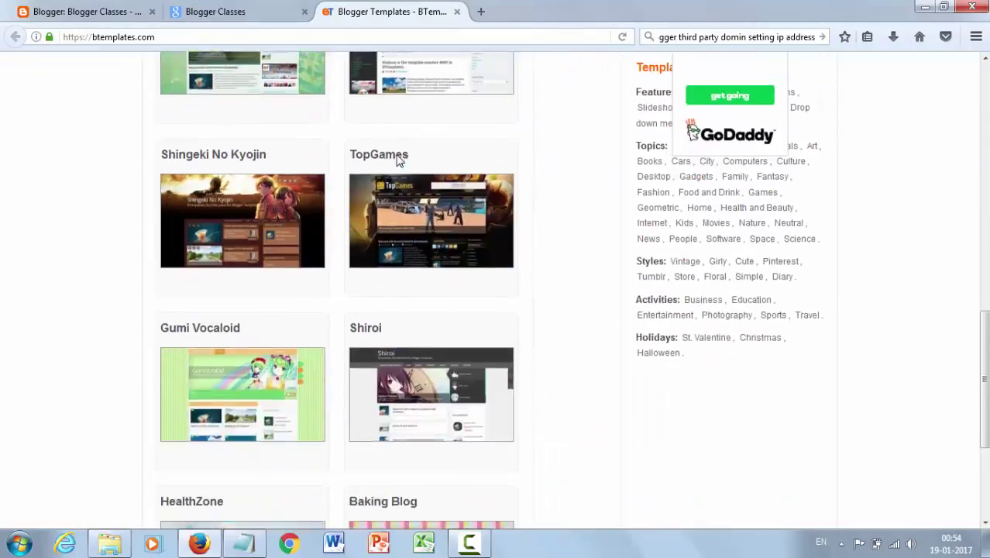
scroll(397, 159, up, 5)
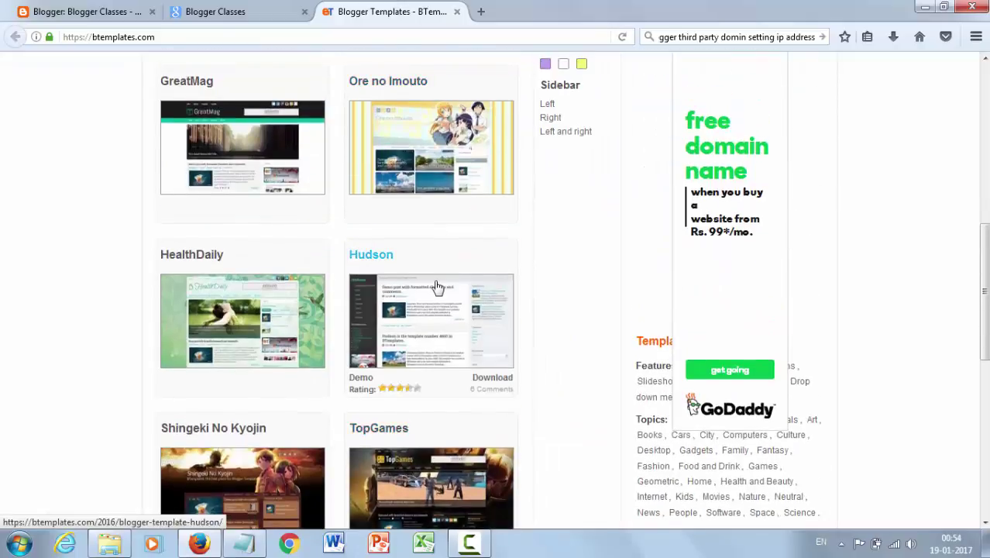
click(421, 316)
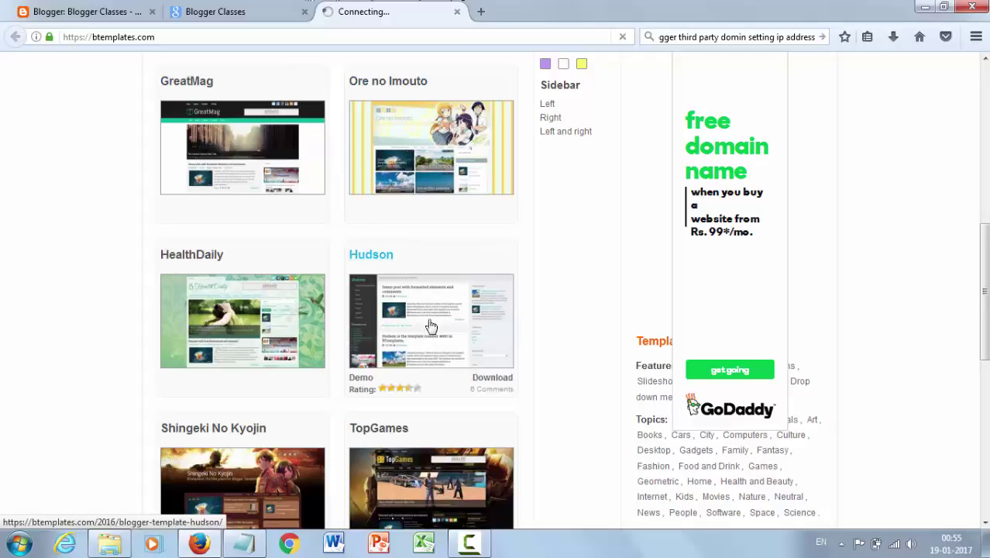
click(456, 12)
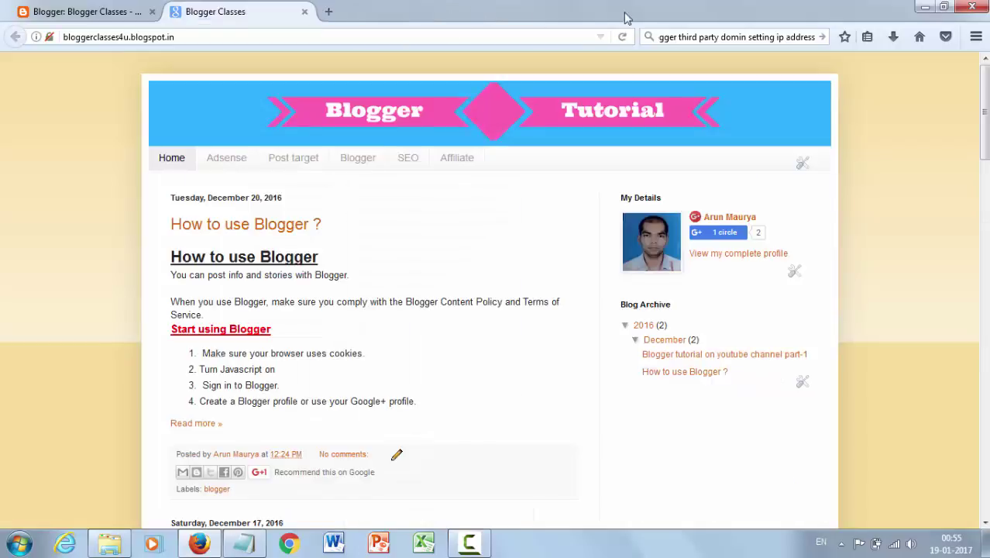
Step: Minimize the browser and open the desktop's Blogger folder in a maximized window
click(925, 6)
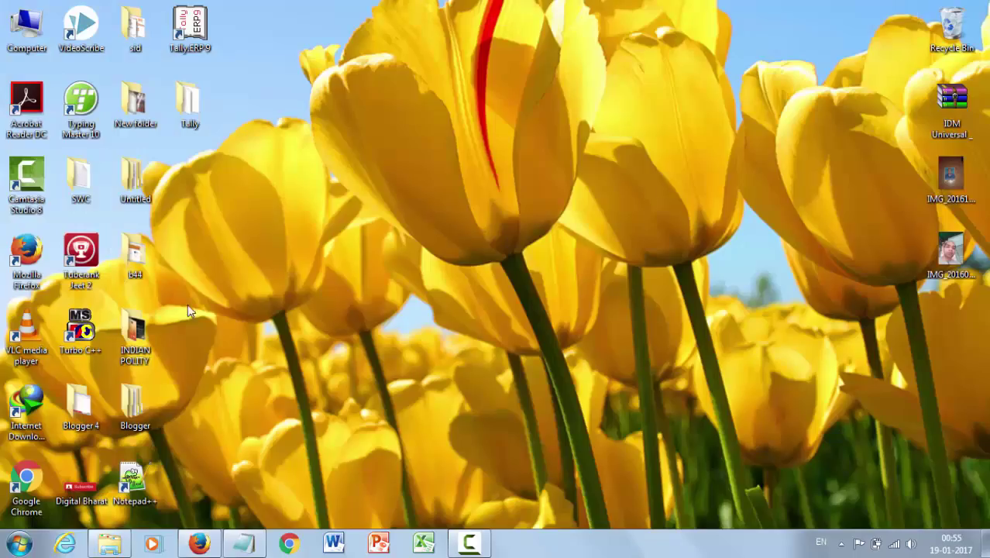
double_click(149, 424)
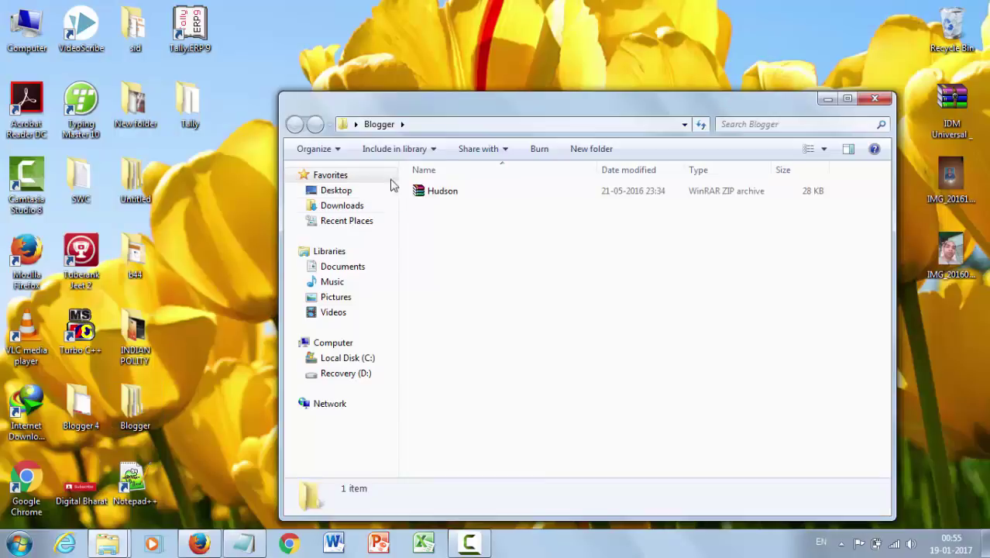
click(848, 100)
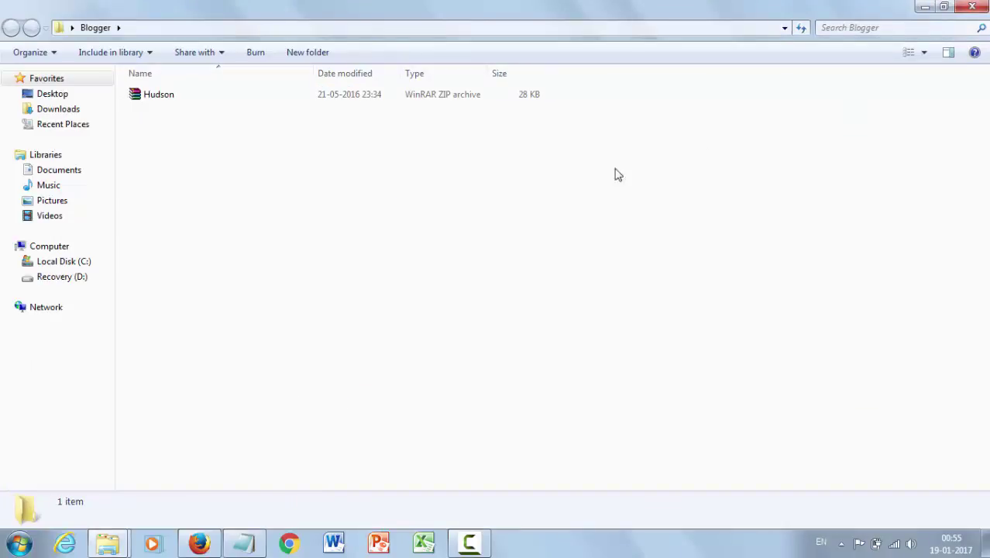
Step: Extract the Hudson ZIP archive into a Hudson folder within the Blogger folder, keeping the default extraction options
right_click(218, 100)
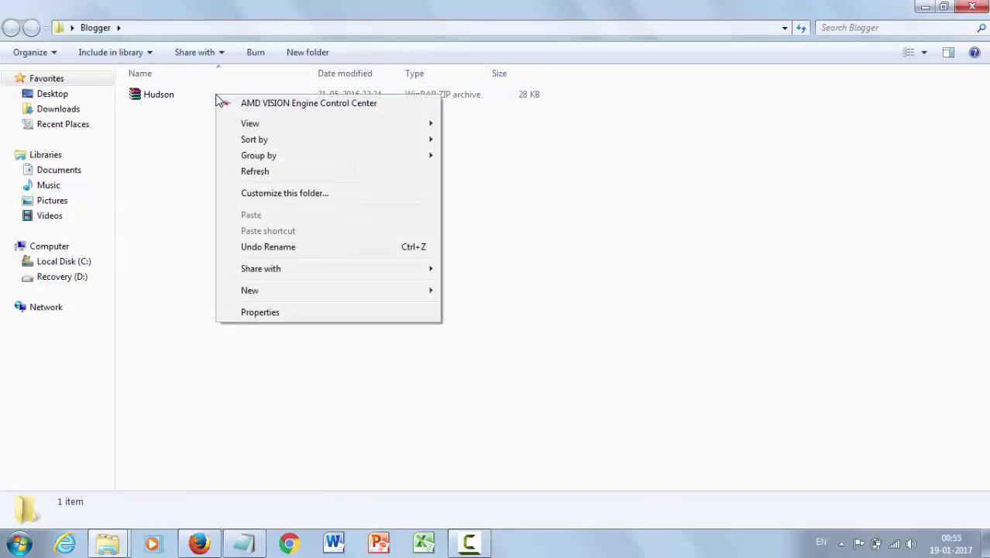
click(165, 101)
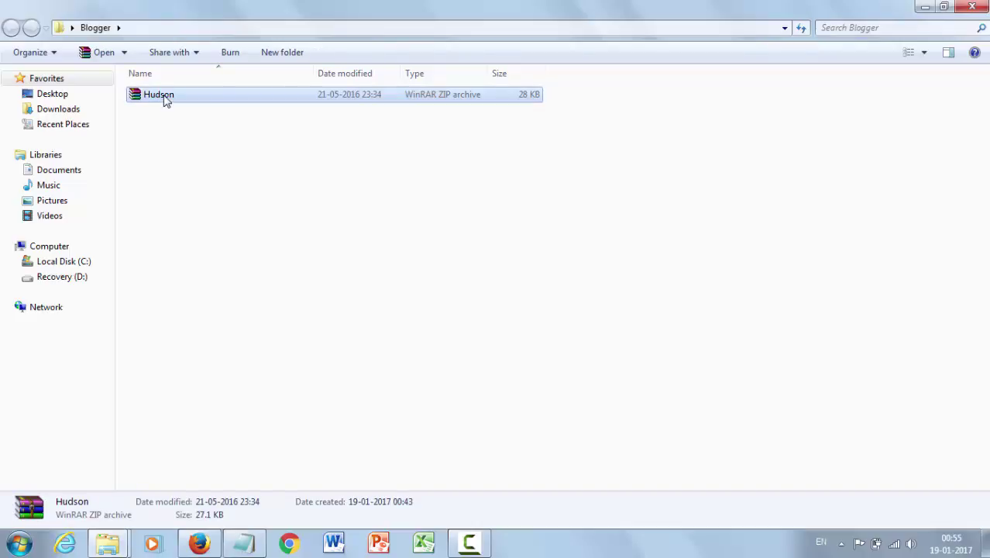
right_click(165, 100)
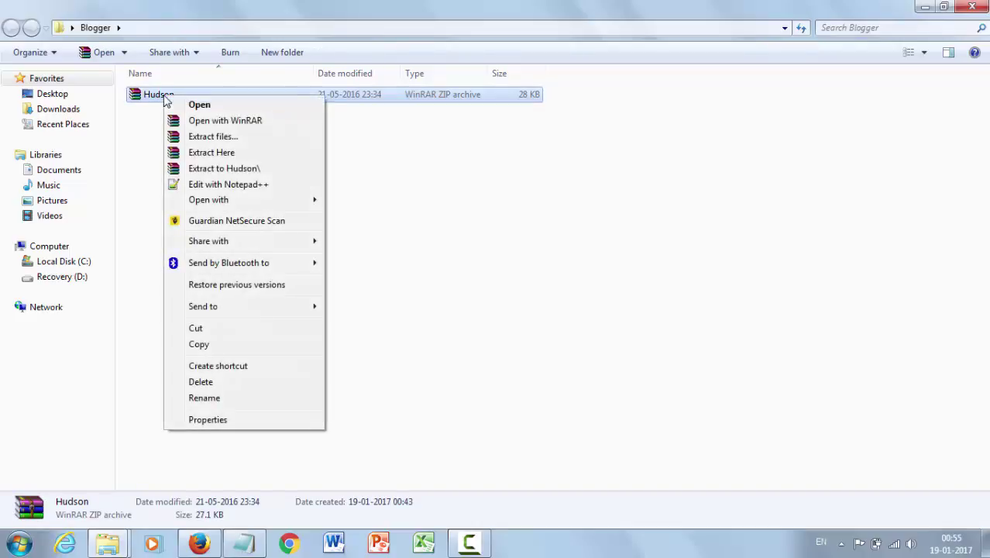
click(224, 139)
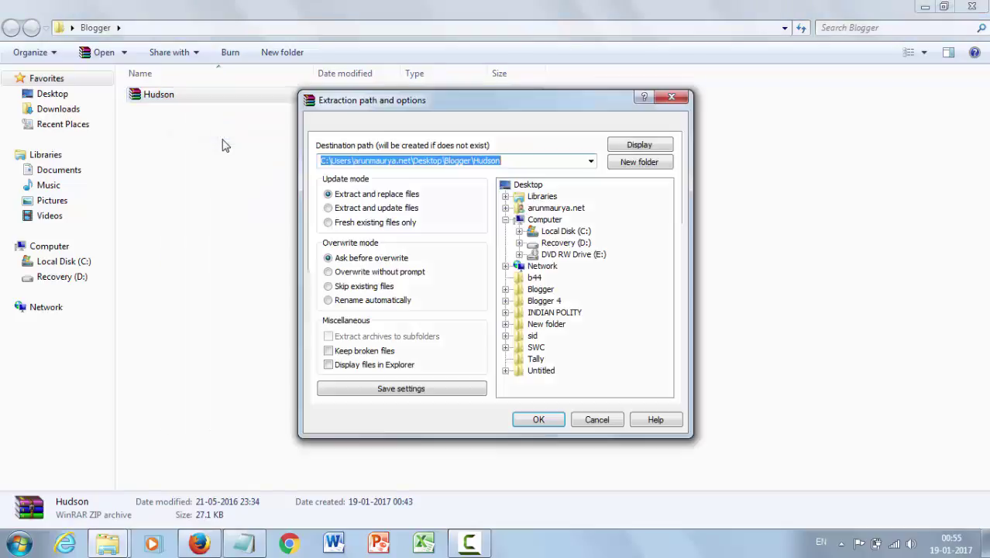
click(540, 420)
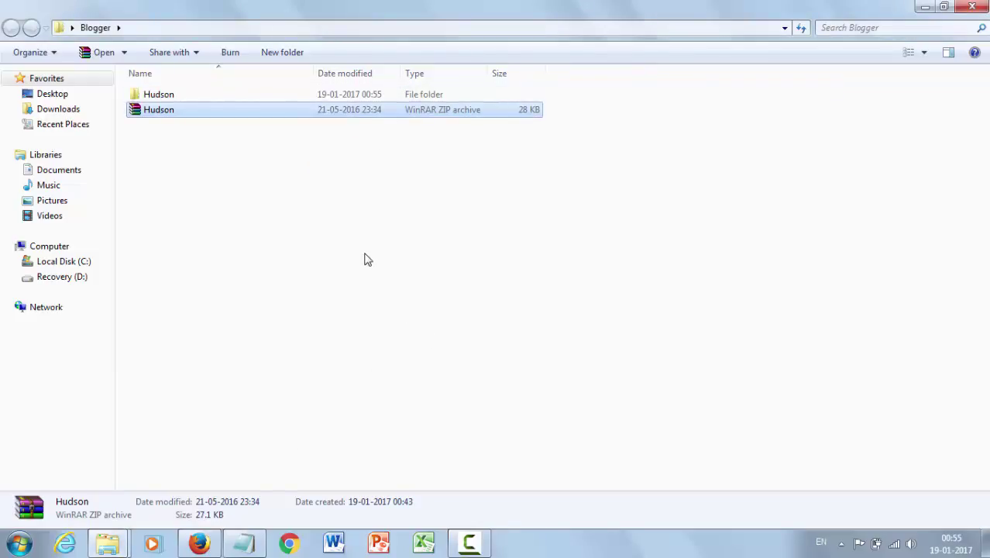
Step: Open the Hudson subfolder inside the extracted Hudson folder and open the Hudson XML document's name for editing
double_click(277, 97)
double_click(280, 104)
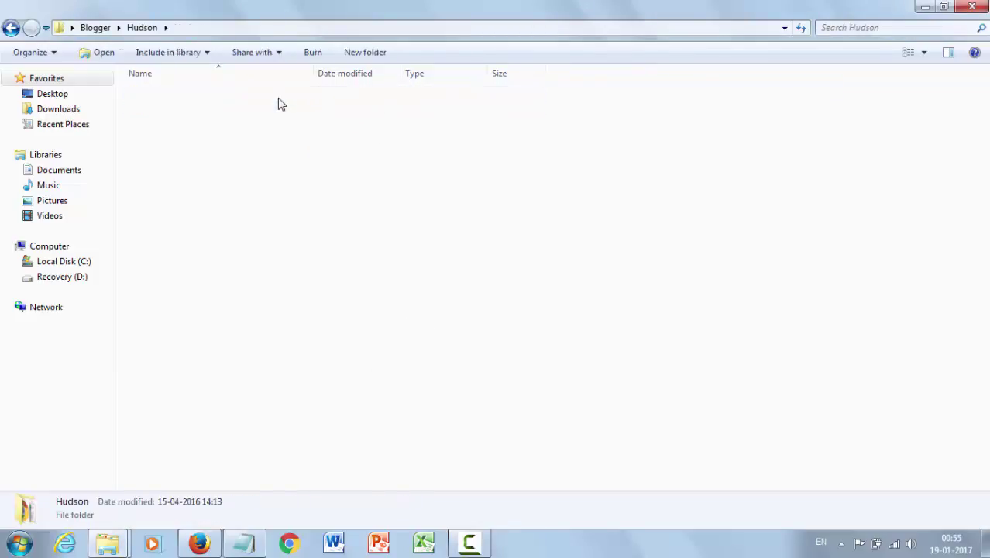
right_click(240, 116)
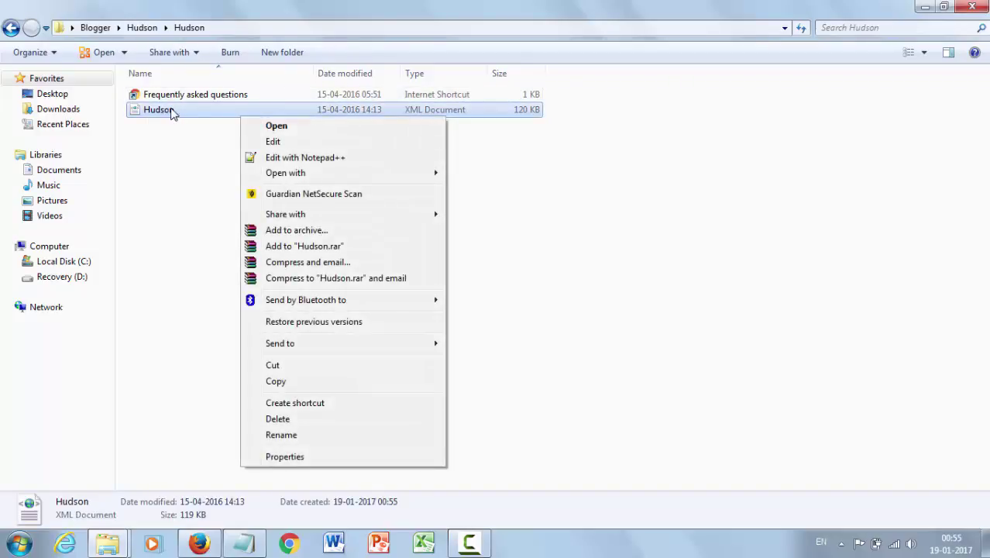
key(m)
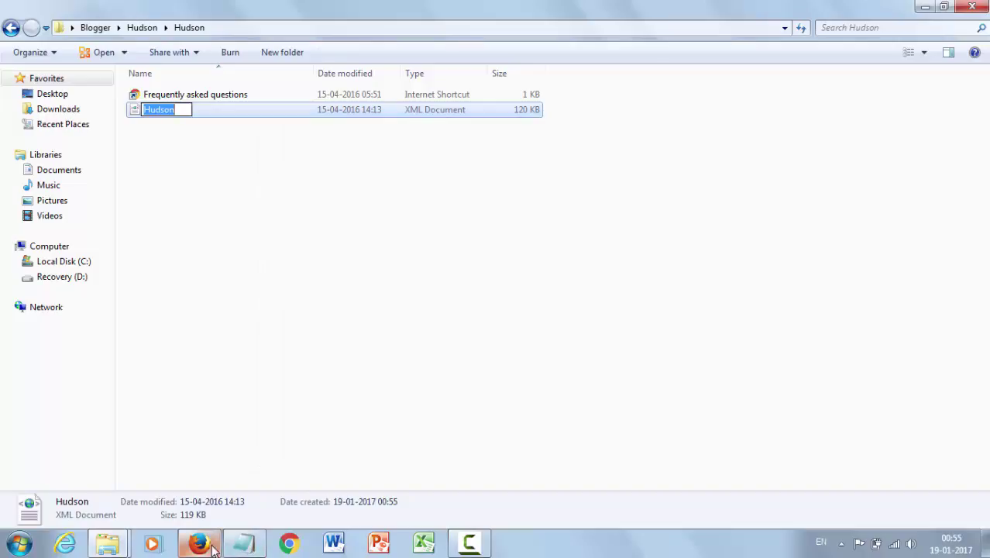
Step: Switch to Firefox, download a backup of the Blogger Classes blog's current template as a saved file, and check the download list
click(213, 548)
click(86, 11)
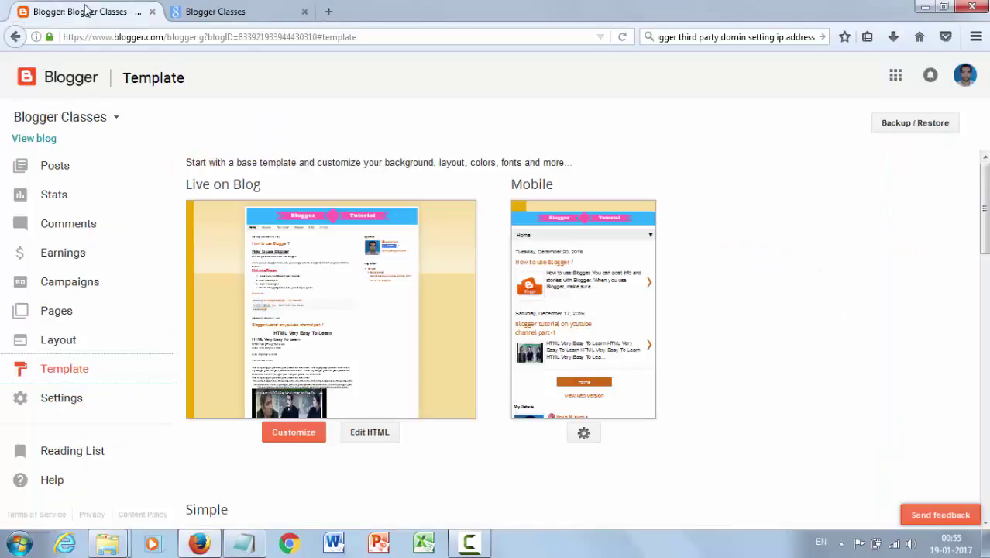
click(918, 124)
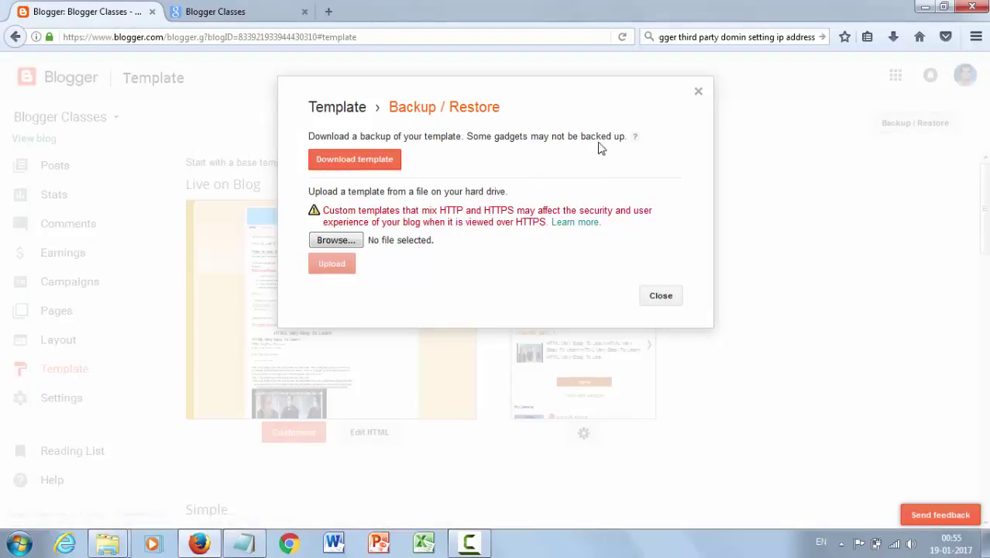
click(369, 165)
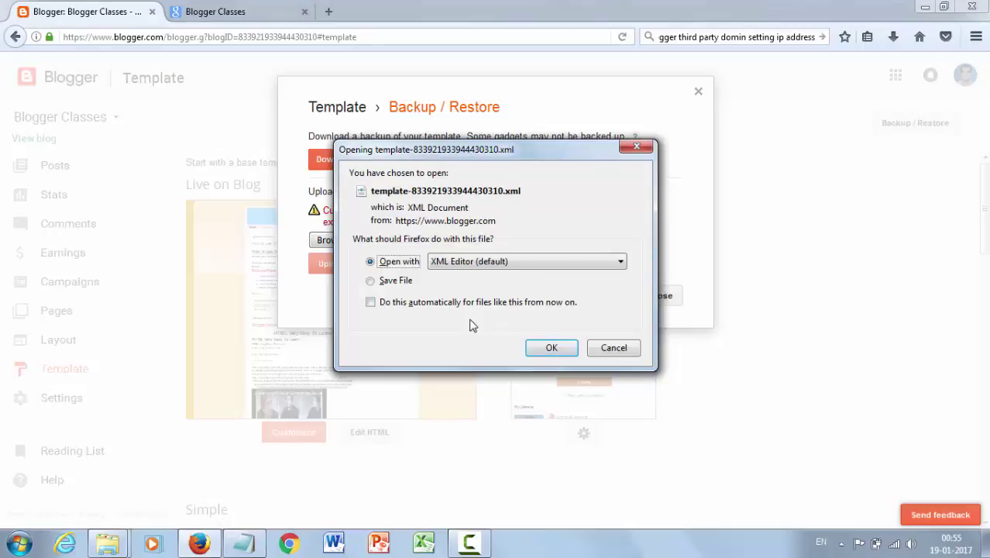
click(371, 282)
click(553, 347)
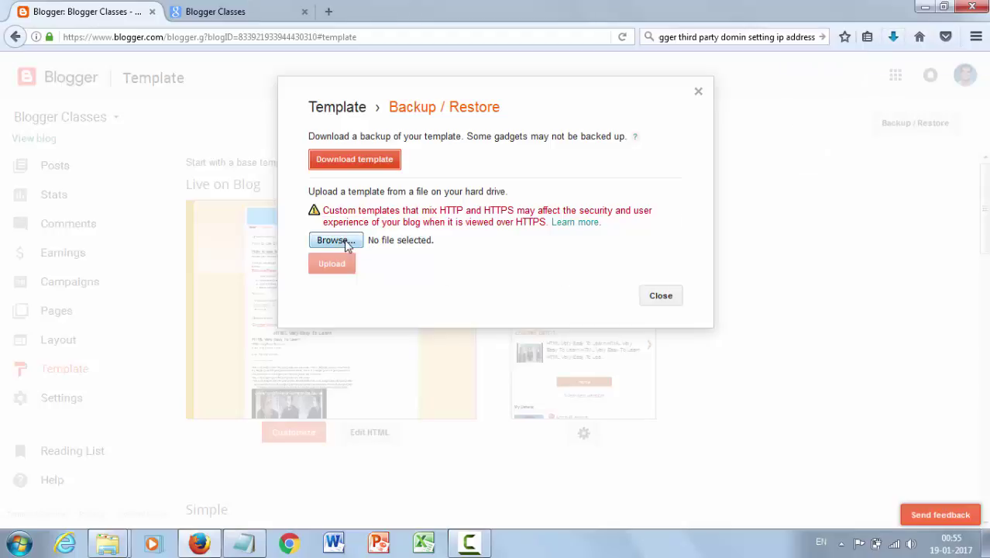
click(895, 40)
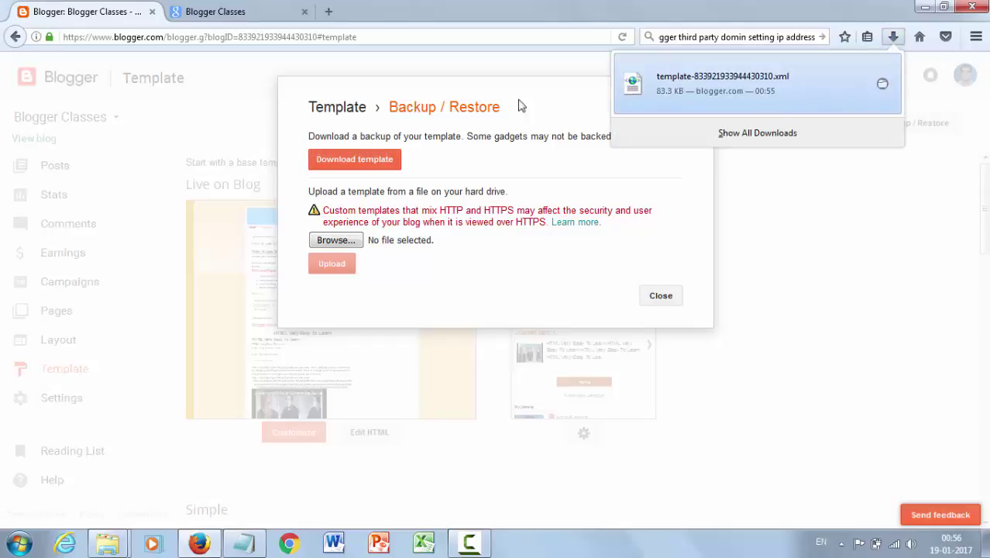
click(413, 95)
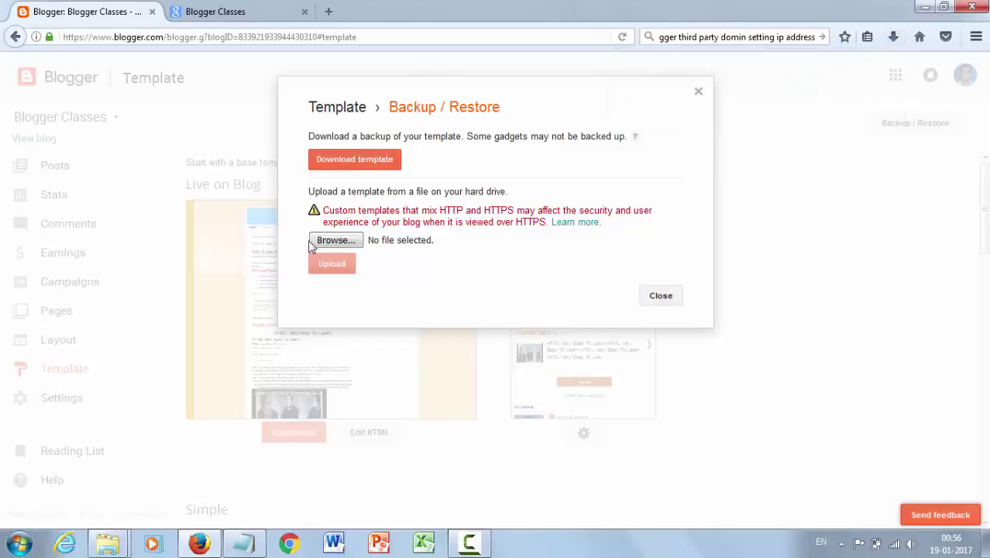
Step: Upload Hudson.xml from the desktop's Blogger > Hudson > Hudson folder as the blog's new template
click(338, 242)
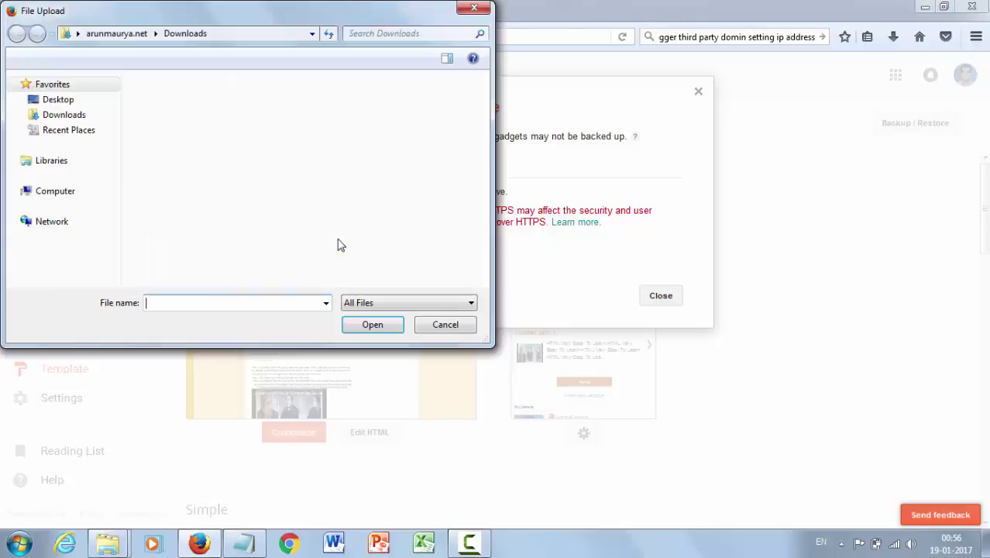
click(58, 99)
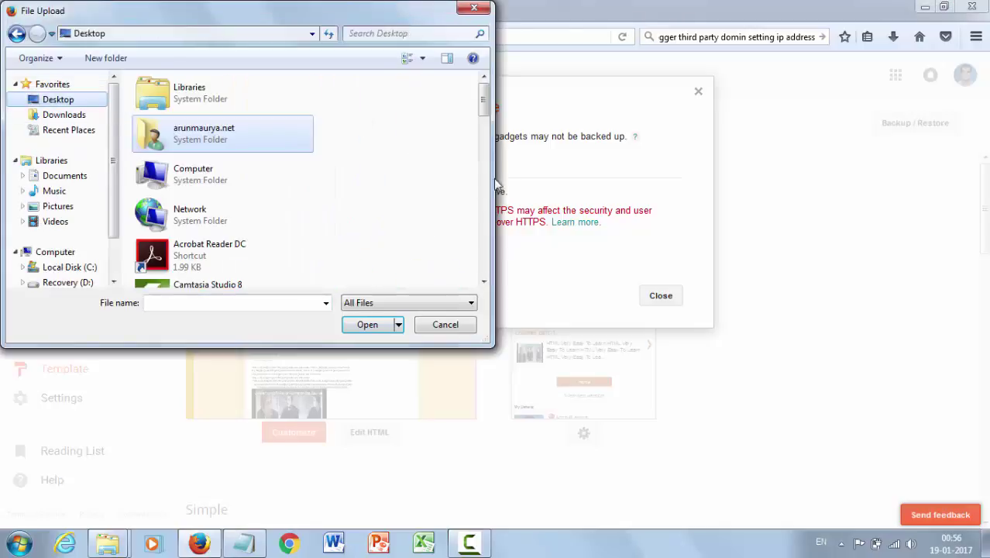
drag(480, 115, 479, 205)
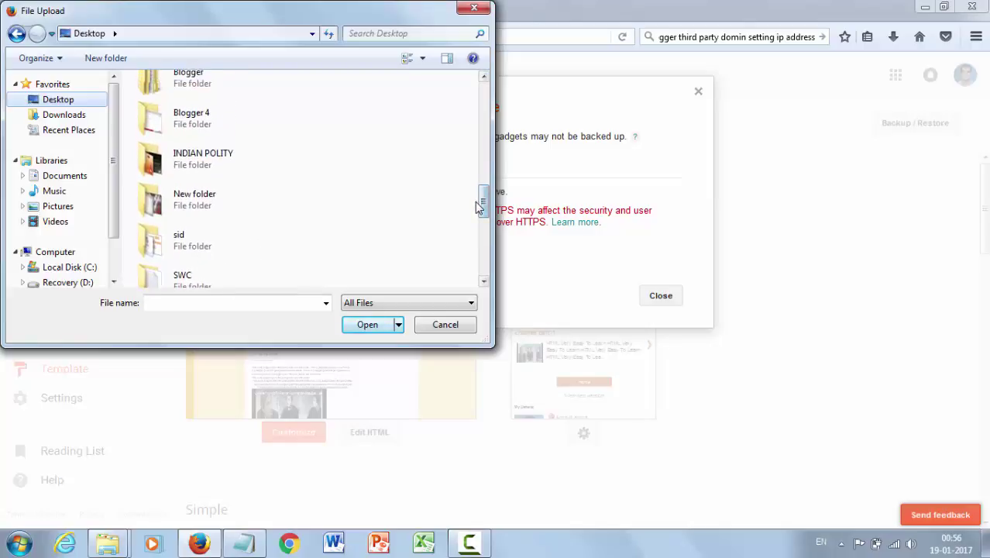
double_click(217, 97)
double_click(217, 100)
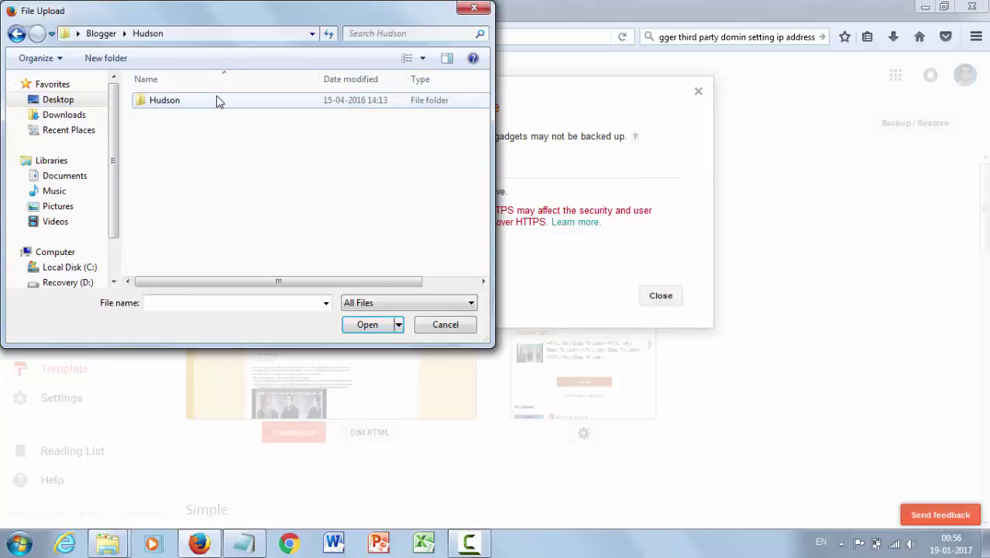
double_click(229, 103)
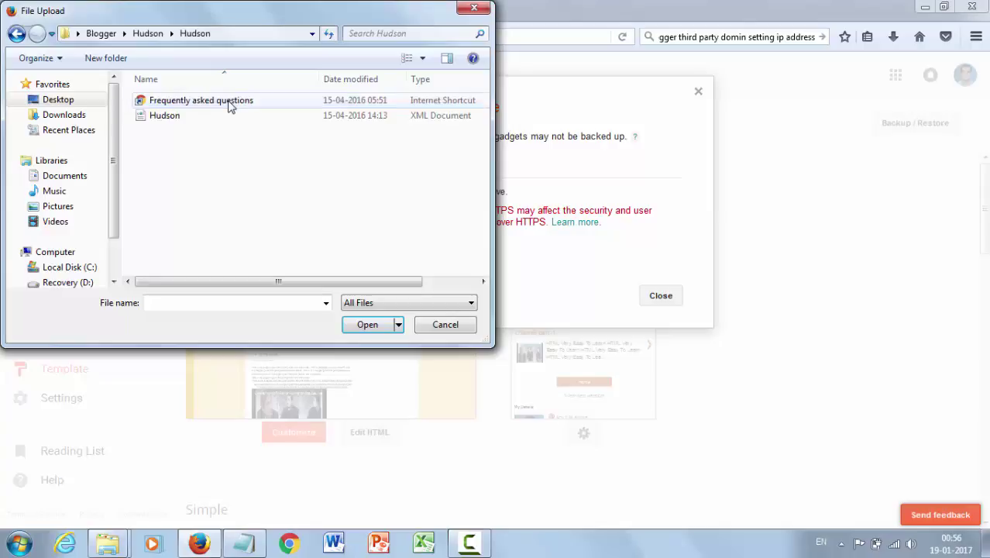
click(230, 121)
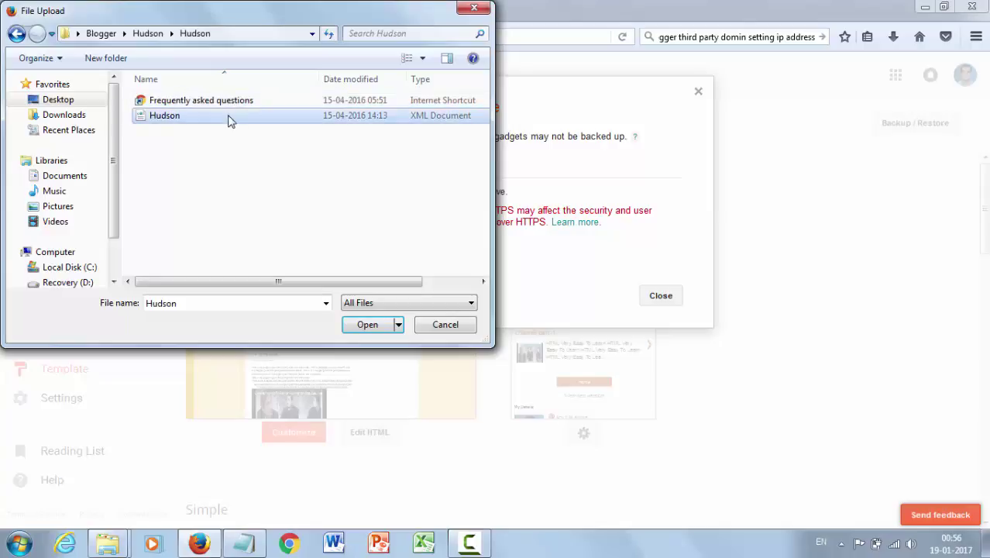
click(377, 329)
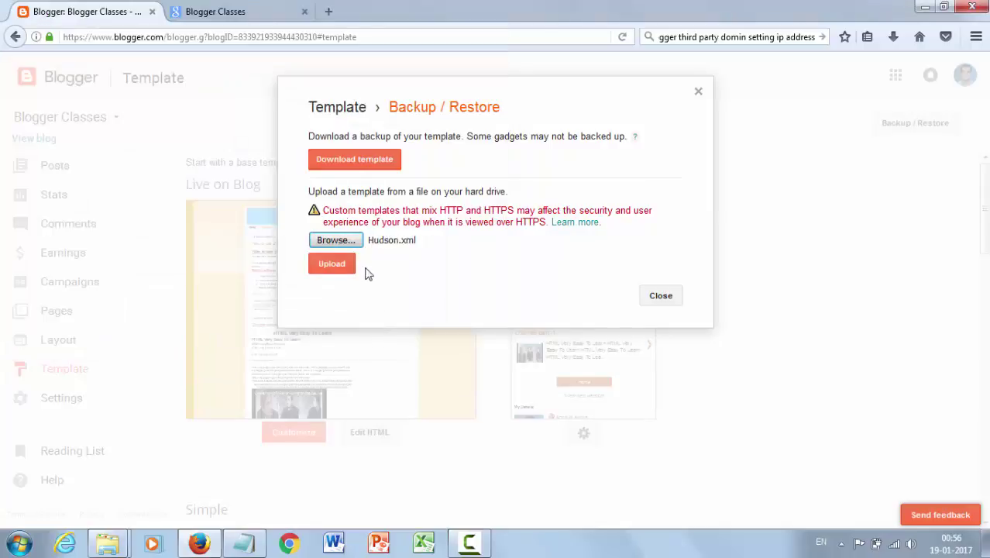
click(345, 265)
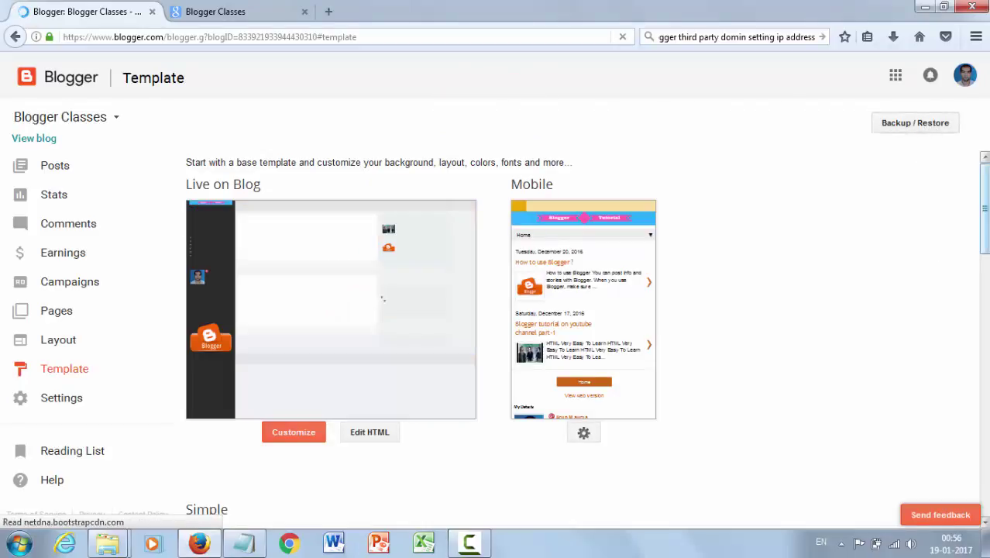
Step: Review the updated template previews, reload the live Blogger Classes blog, and expand its search box
scroll(418, 316, down, 2)
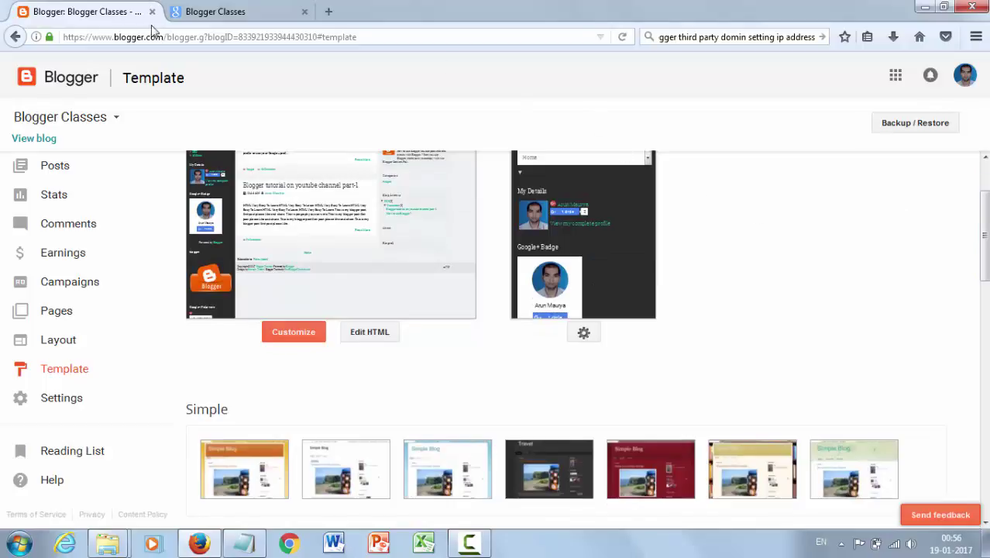
click(214, 12)
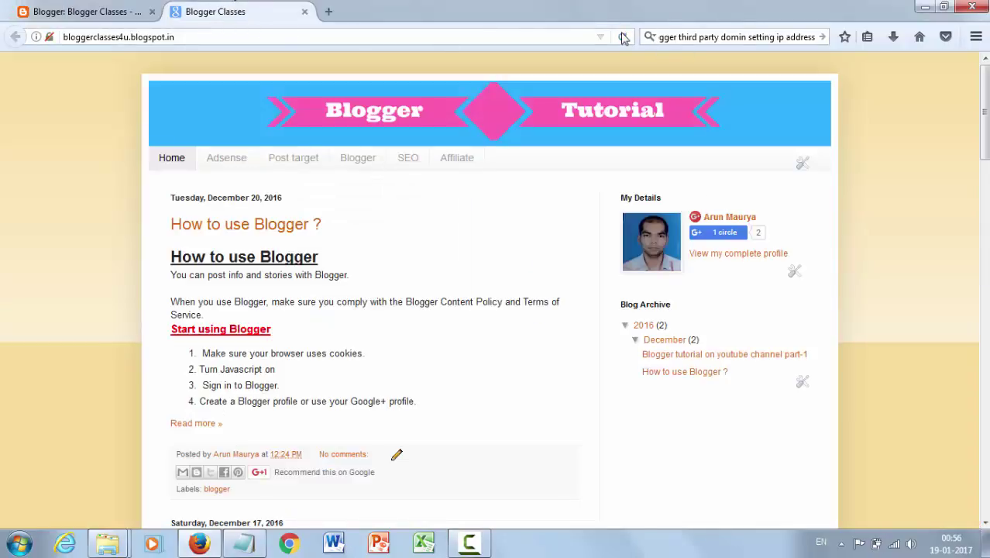
click(623, 37)
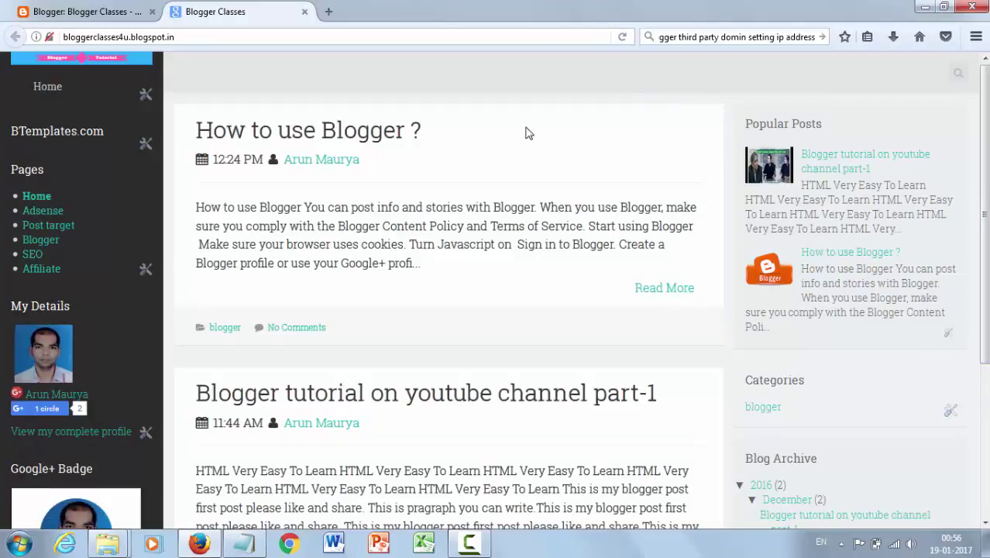
click(956, 75)
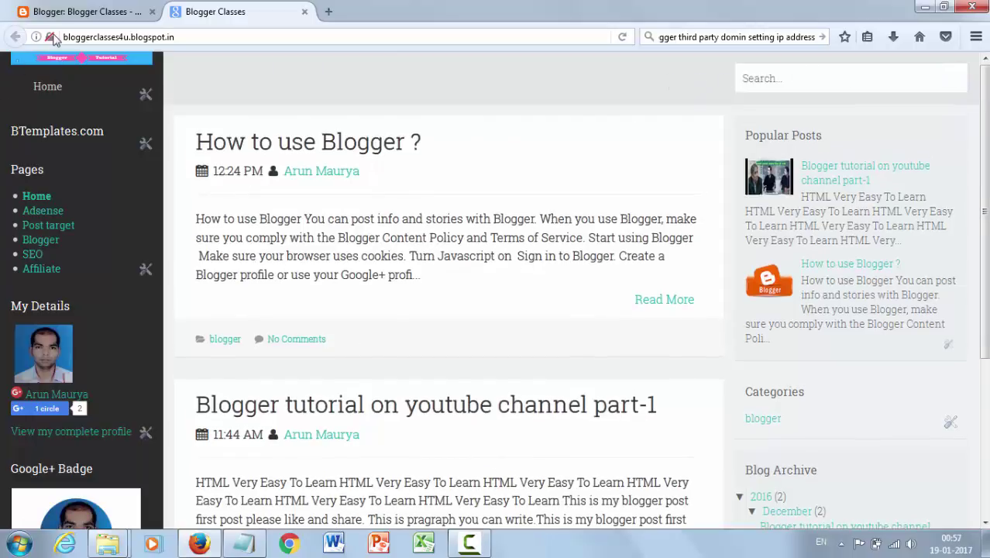
Step: Examine Blogger's built-in template collections on the Template page, from Simple through Travel
click(78, 13)
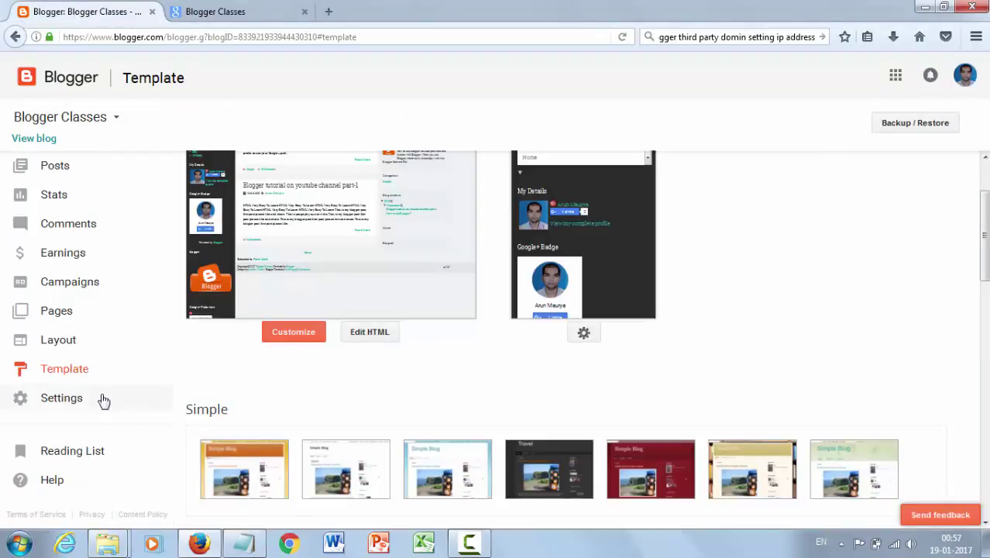
scroll(698, 327, down, 3)
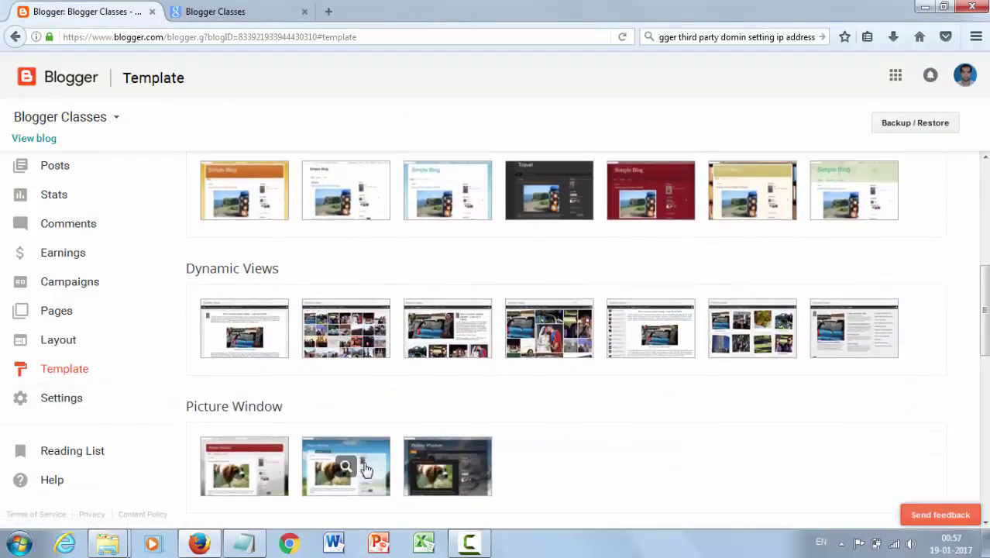
scroll(337, 370, down, 3)
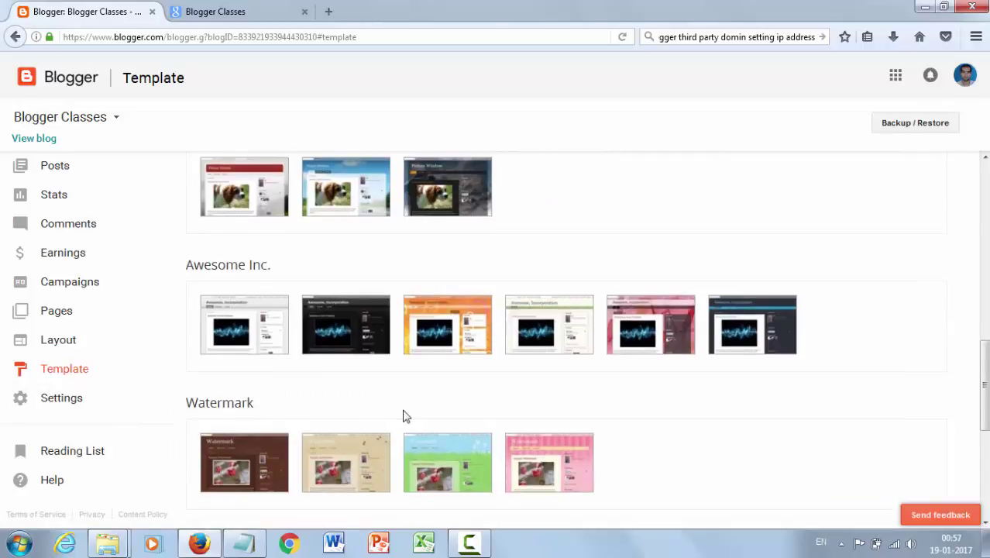
scroll(336, 384, down, 3)
scroll(388, 378, down, 1)
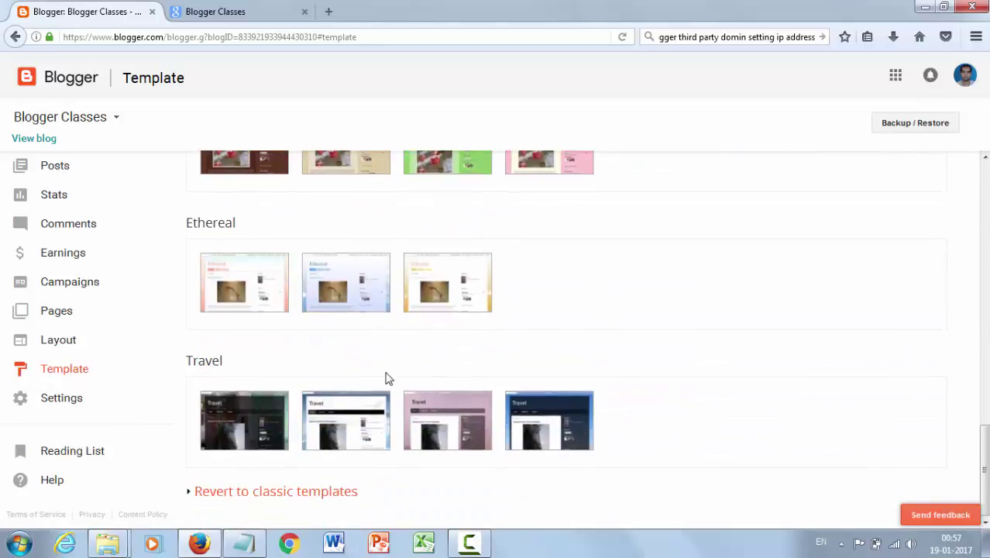
scroll(513, 275, up, 4)
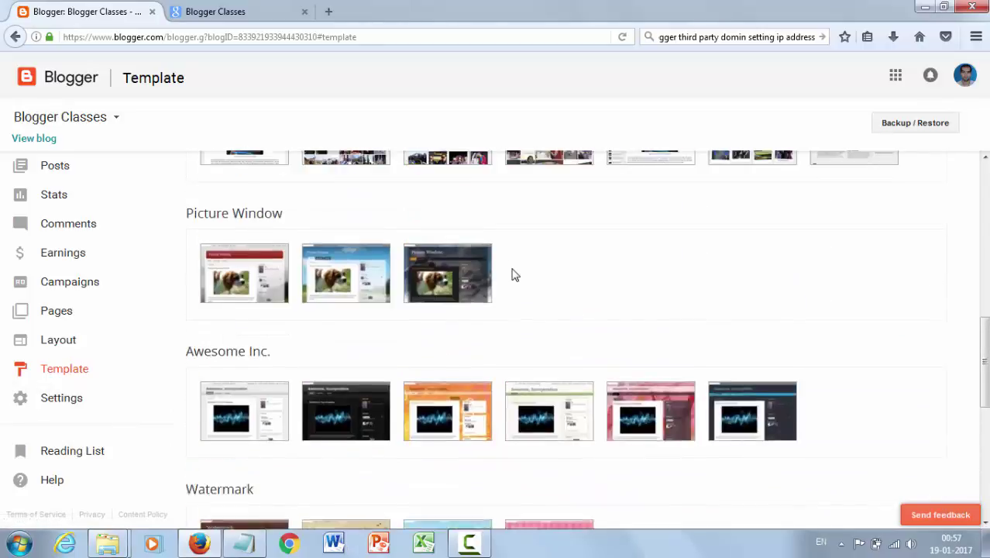
scroll(513, 274, up, 1)
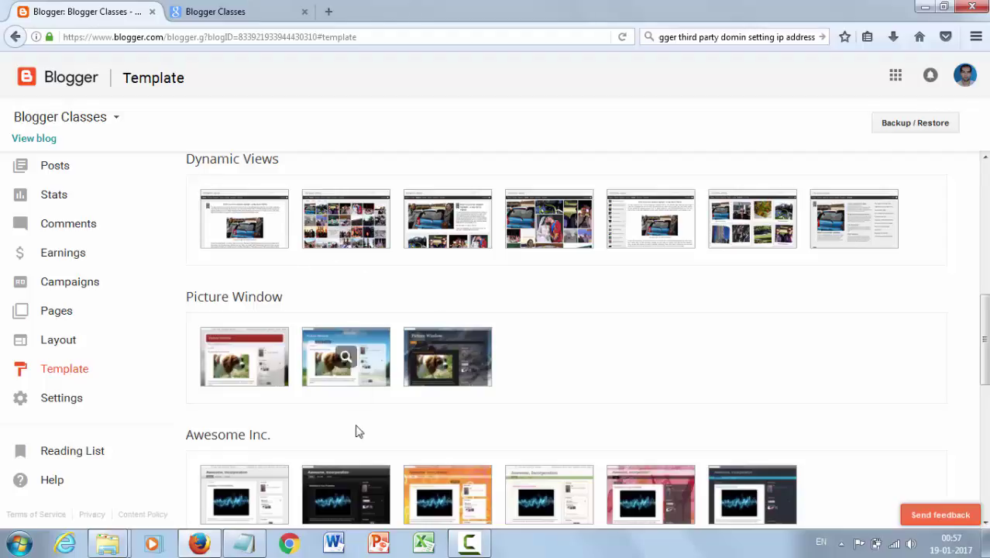
scroll(351, 422, down, 3)
scroll(489, 175, up, 4)
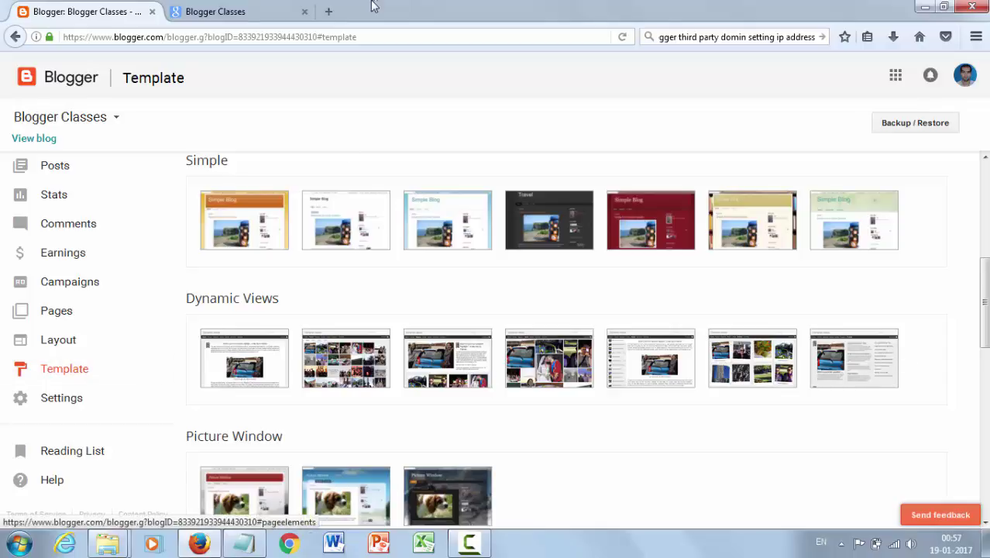
Step: Check the live blog's responsive layout in a narrow browser window, and restore the window to full size
click(242, 7)
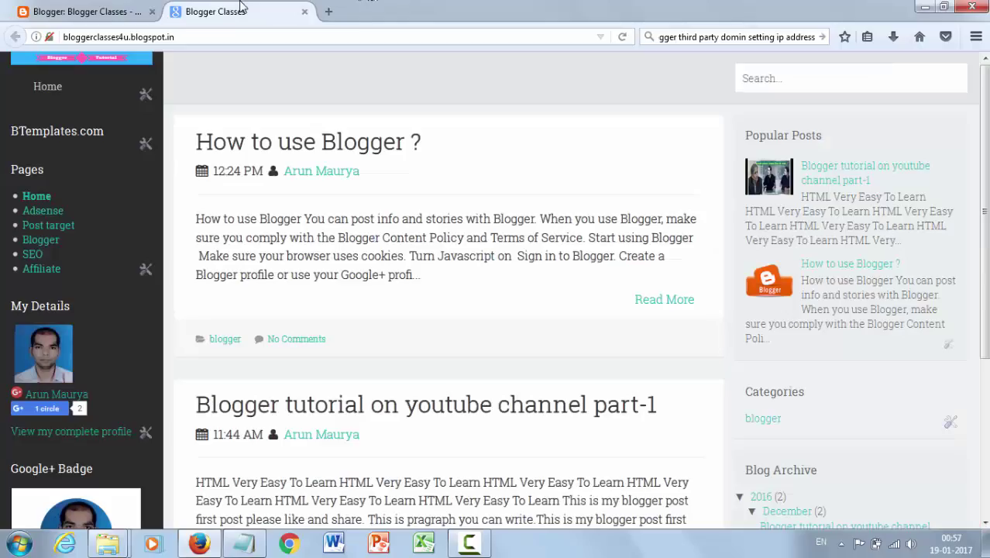
click(944, 7)
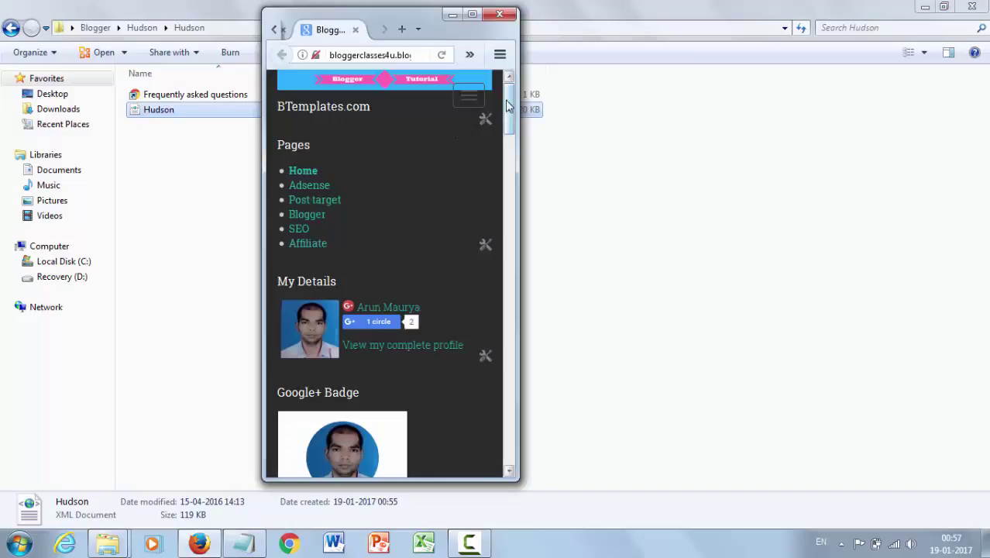
drag(507, 114, 491, 72)
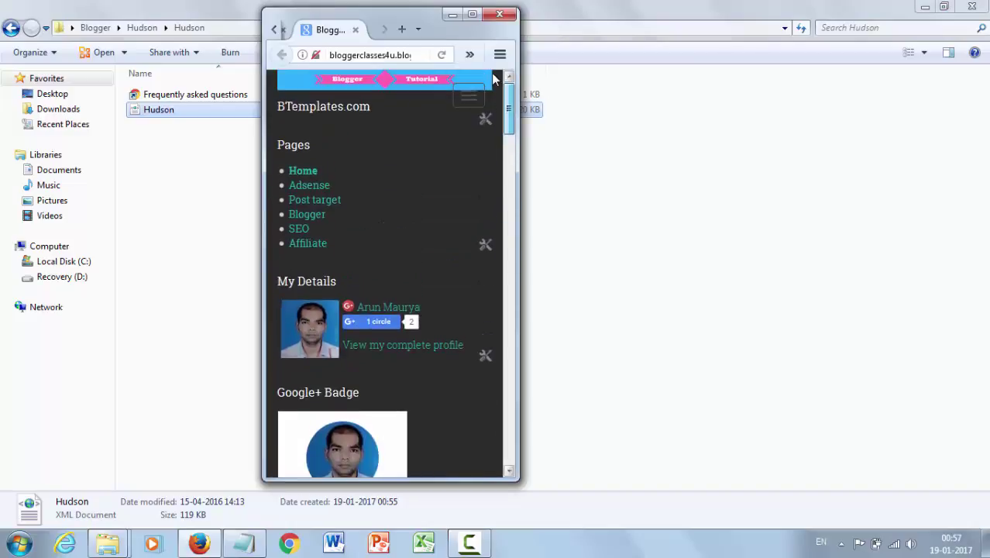
click(472, 14)
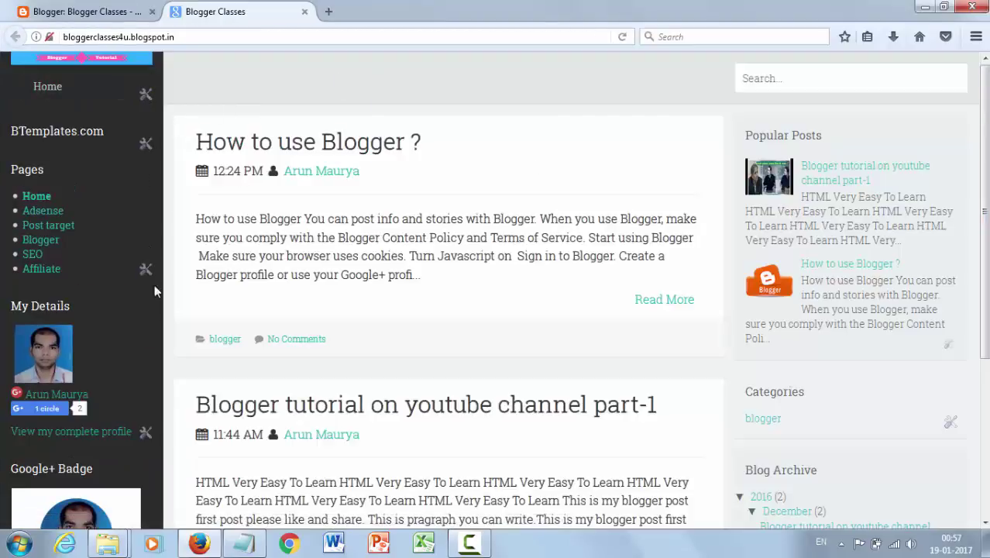
Step: Inspect the My Details profile gadget's settings without changing them, and return to the live blog to review its sidebar
click(144, 432)
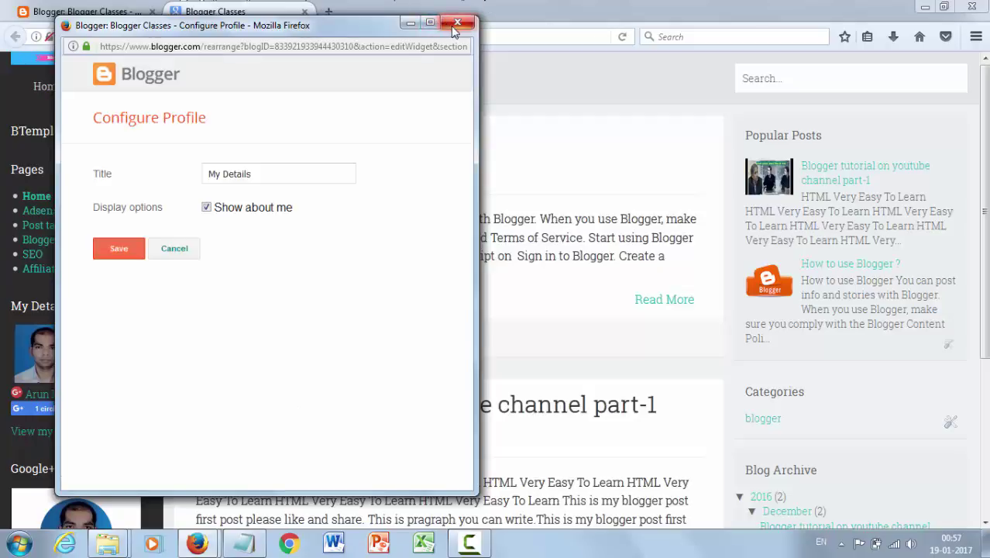
click(138, 245)
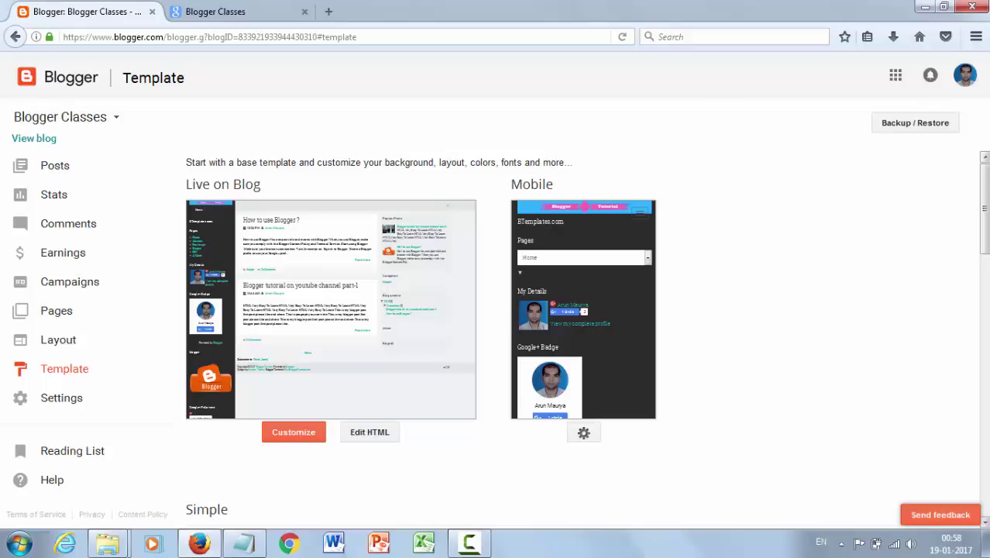
click(200, 9)
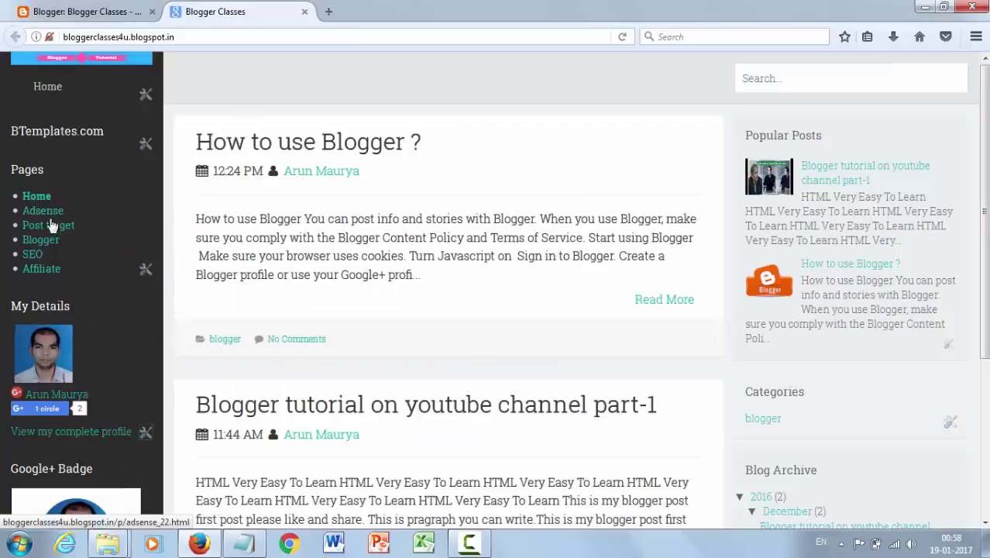
Step: Open the blog template's HTML code for editing from the Template page
click(65, 10)
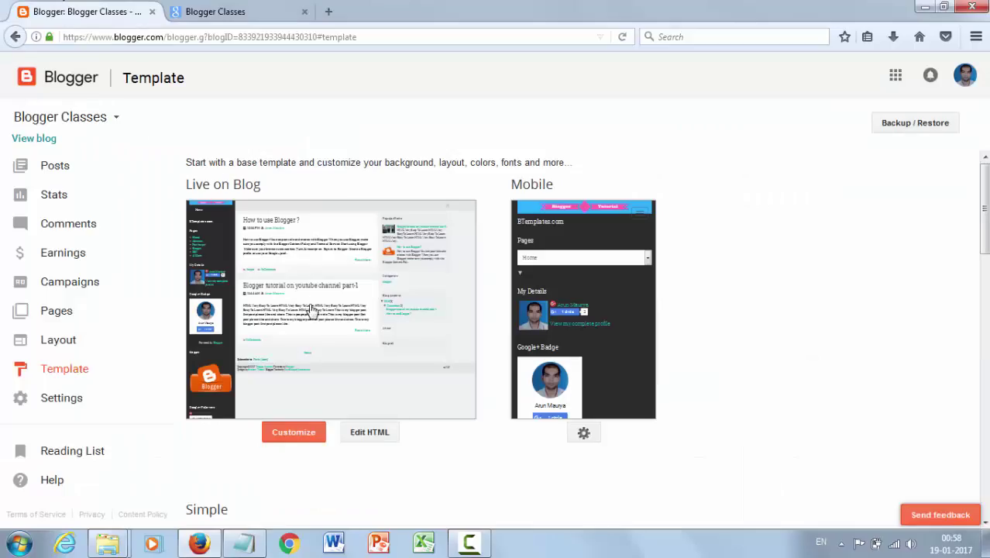
click(371, 432)
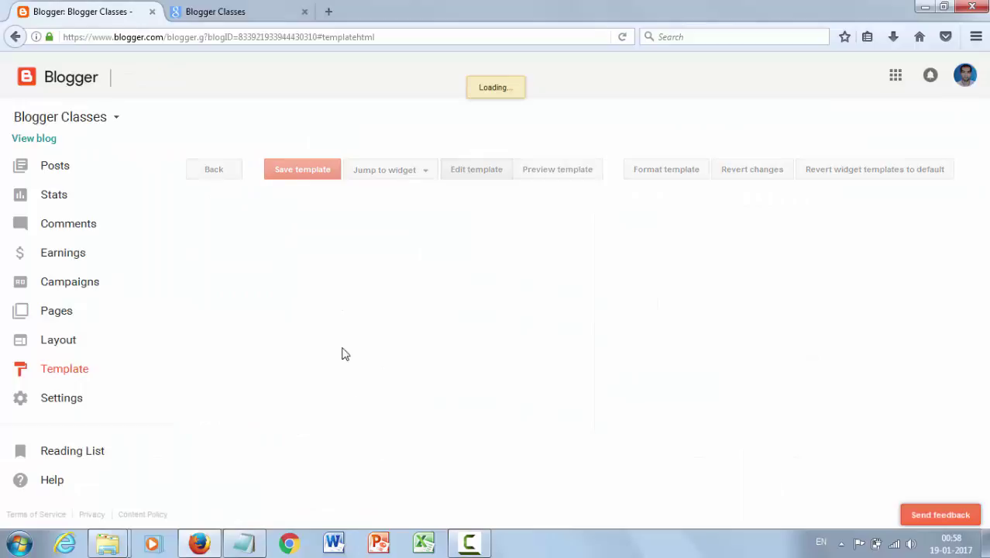
click(229, 9)
click(70, 10)
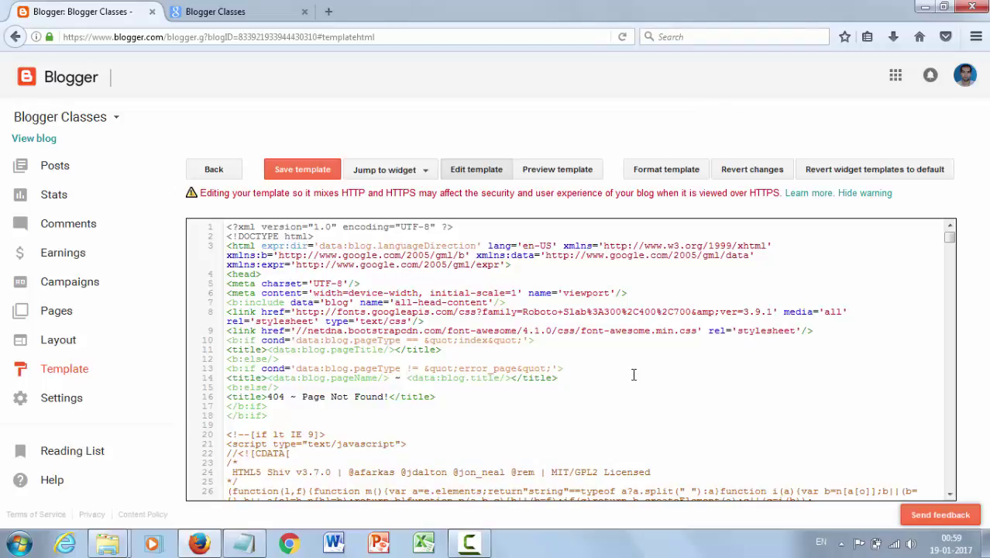
Step: Remove the Pages gadget from the live blog's sidebar and confirm the removal
click(219, 12)
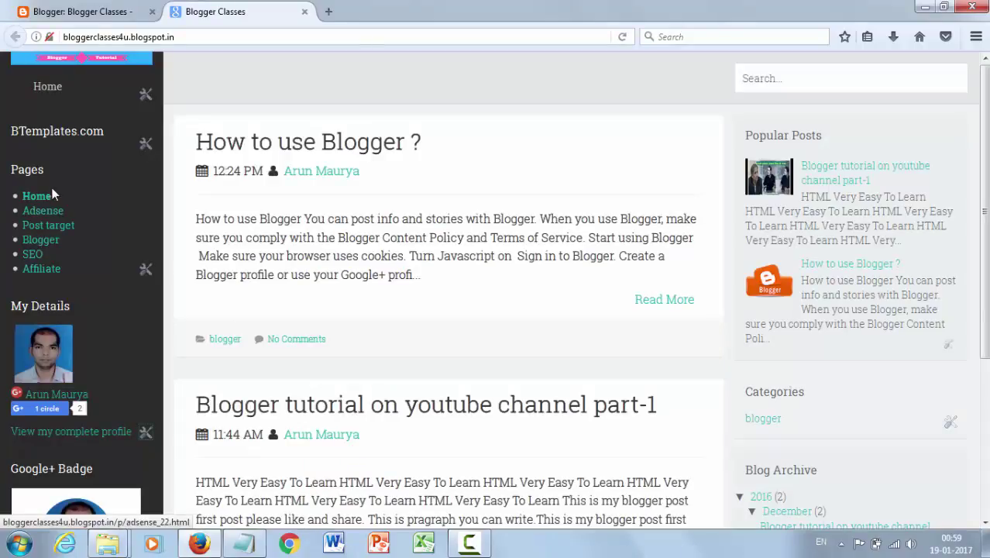
click(72, 9)
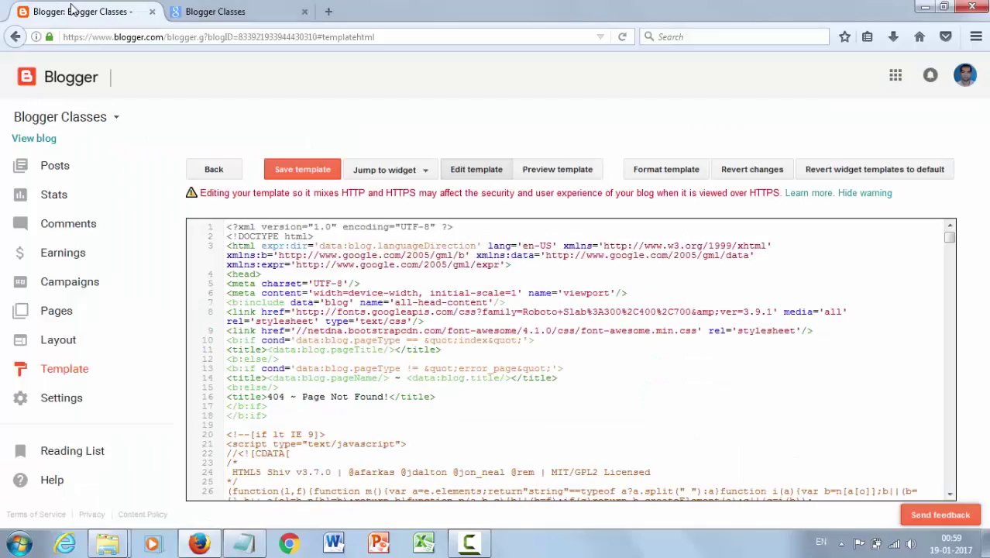
click(209, 11)
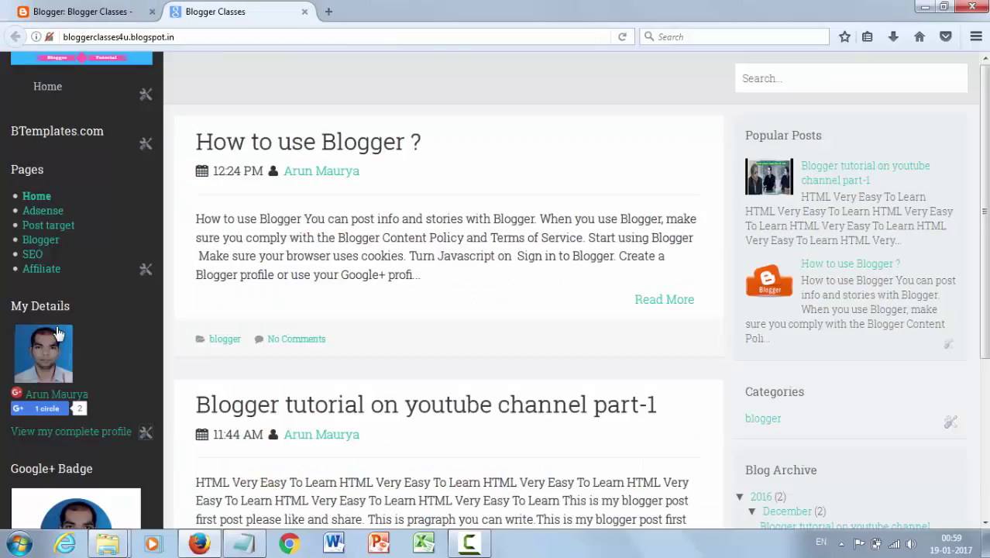
click(147, 272)
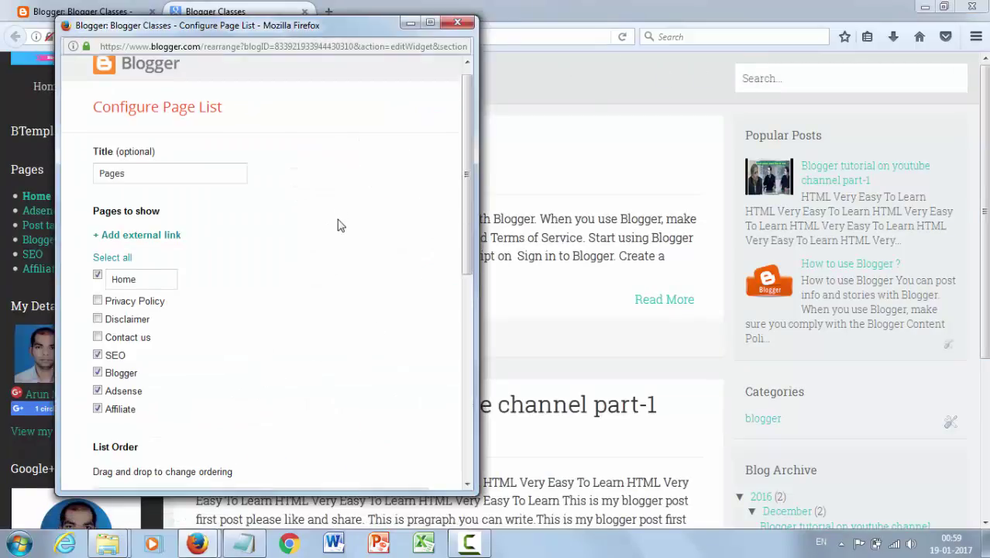
scroll(339, 225, down, 5)
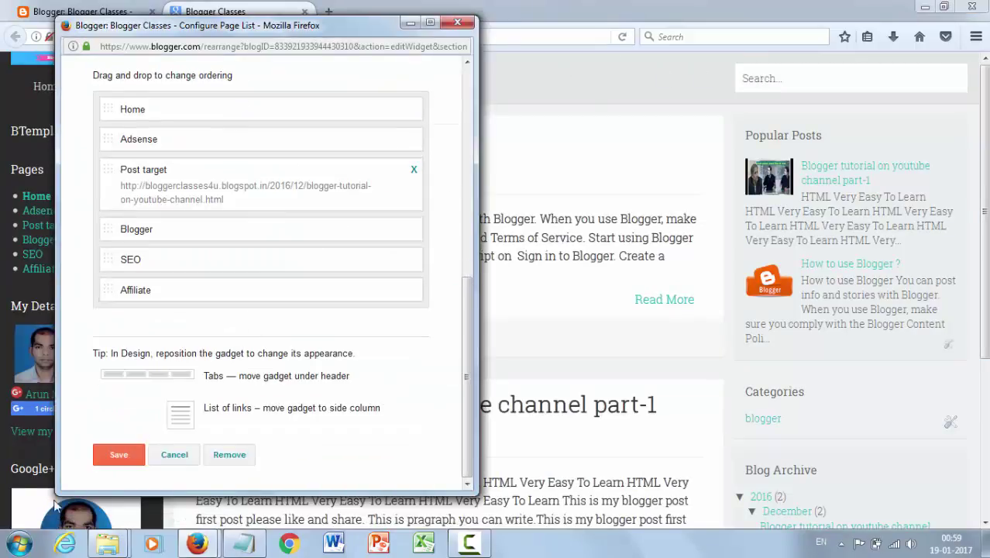
click(236, 459)
click(279, 248)
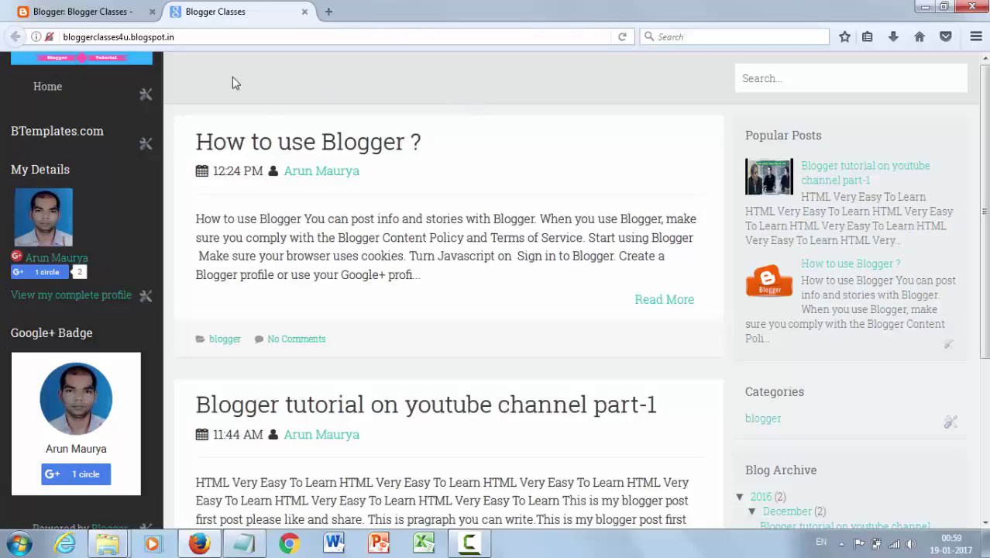
Step: Review the live blog down to its footer, and browse the built-in template collections on Blogger's Template page
scroll(544, 205, down, 3)
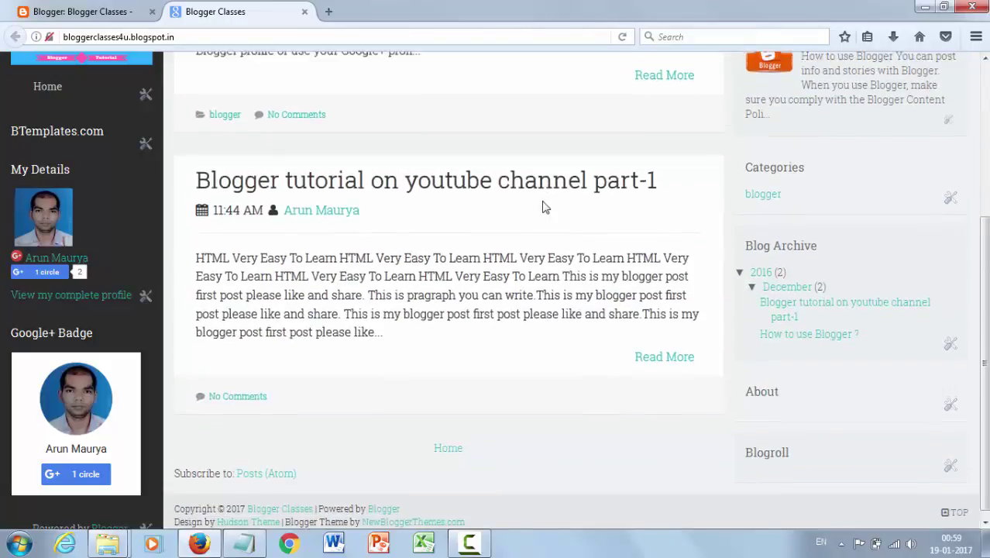
scroll(544, 205, up, 3)
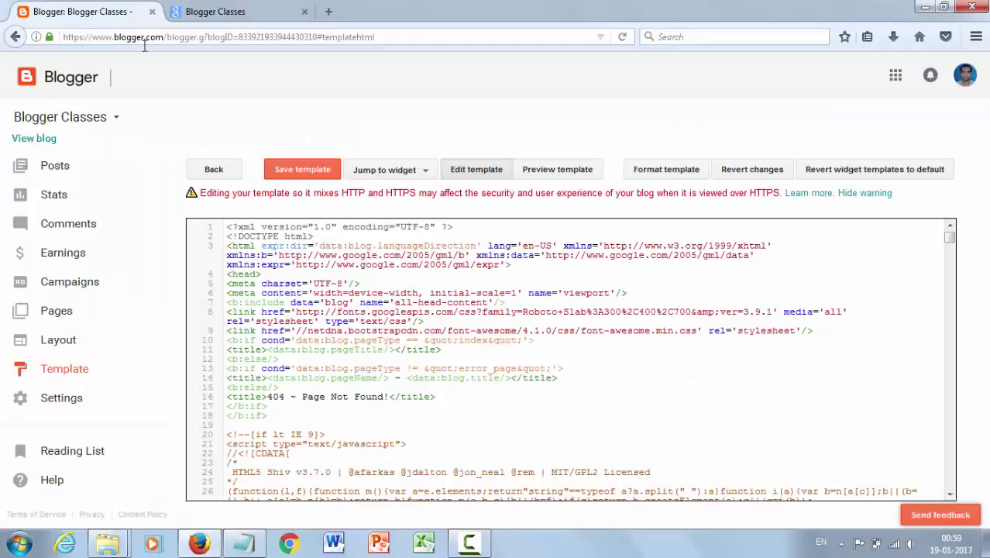
click(214, 7)
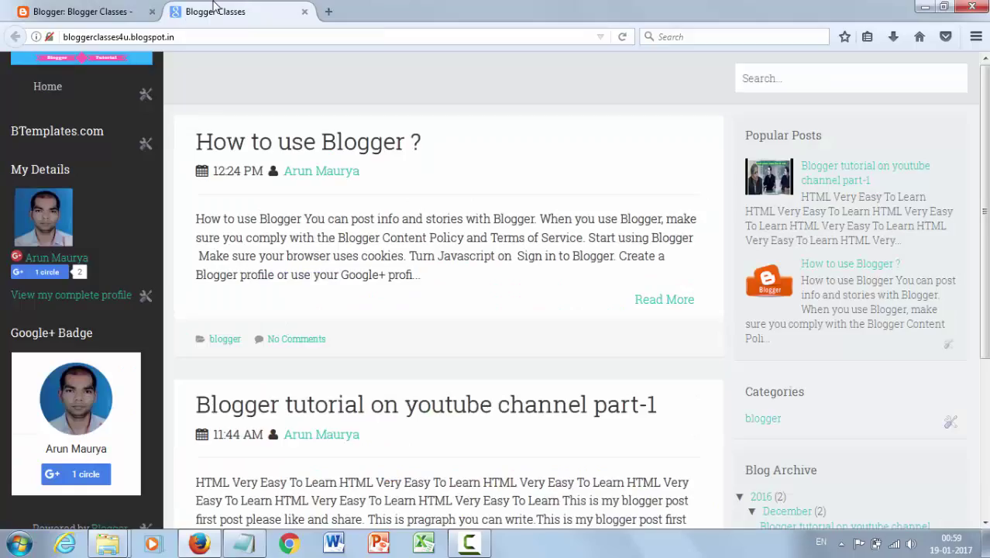
click(142, 7)
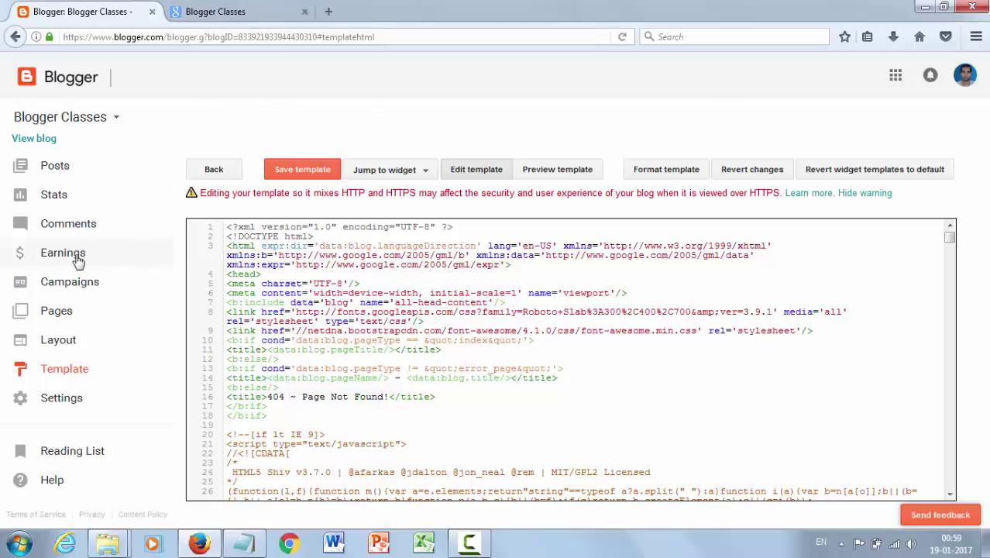
click(80, 369)
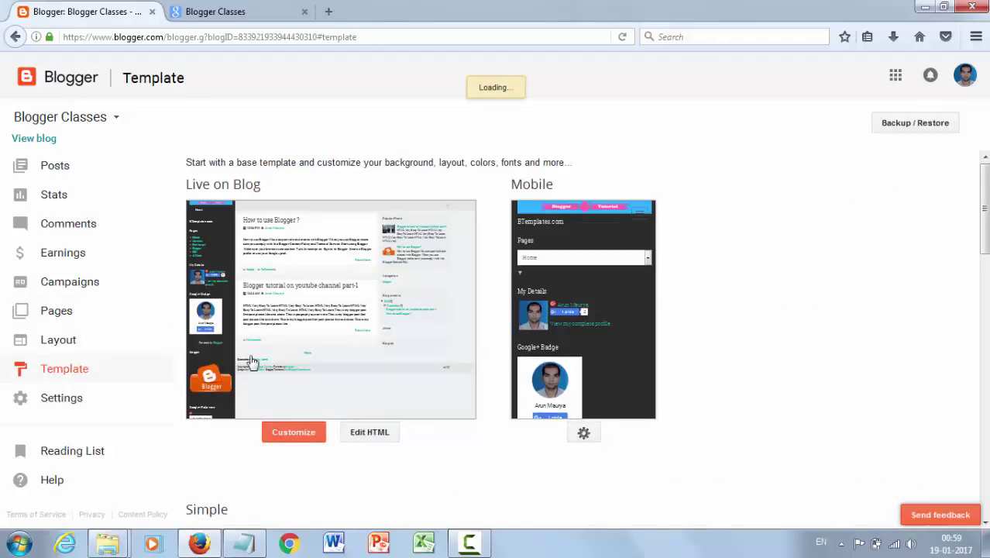
drag(986, 174, 986, 211)
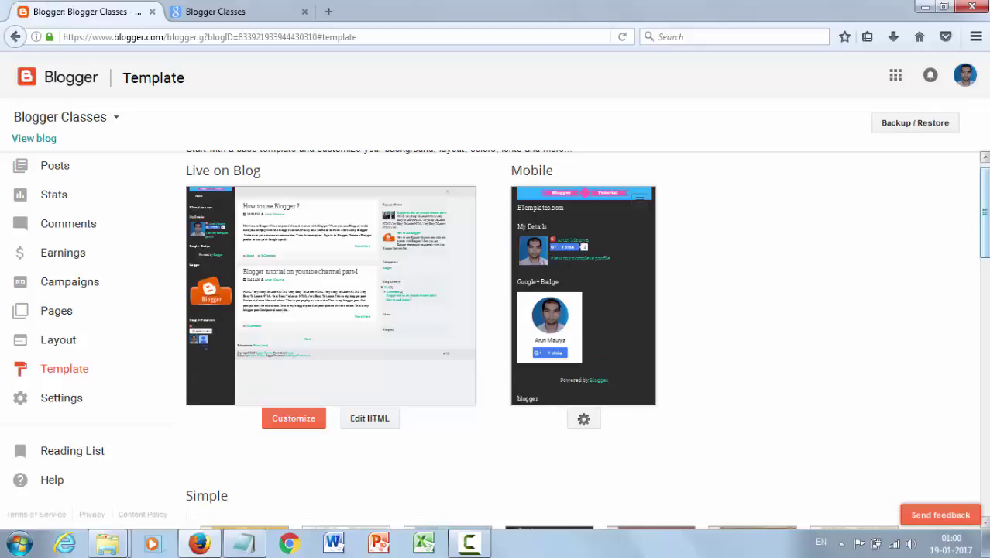
scroll(566, 341, down, 15)
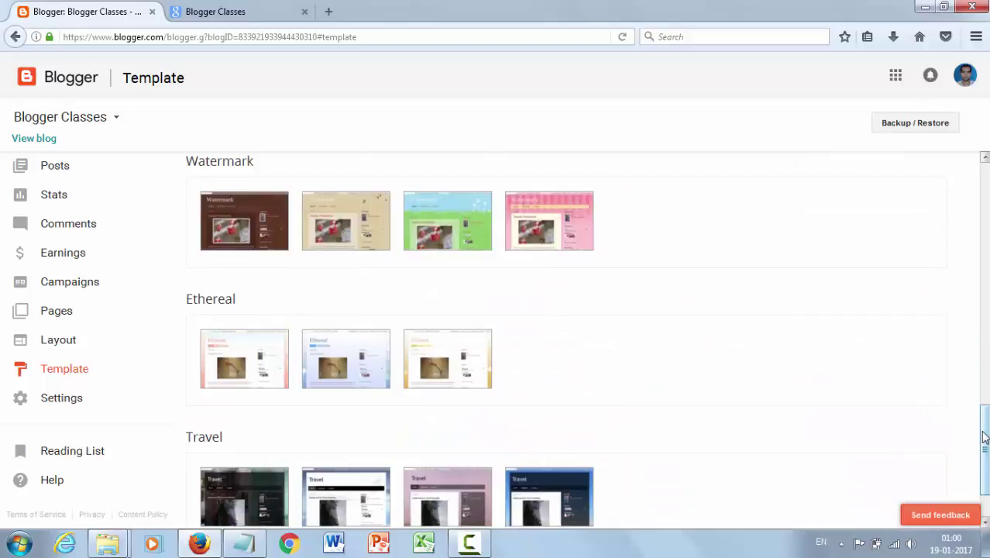
scroll(978, 368, up, 2)
scroll(978, 369, up, 15)
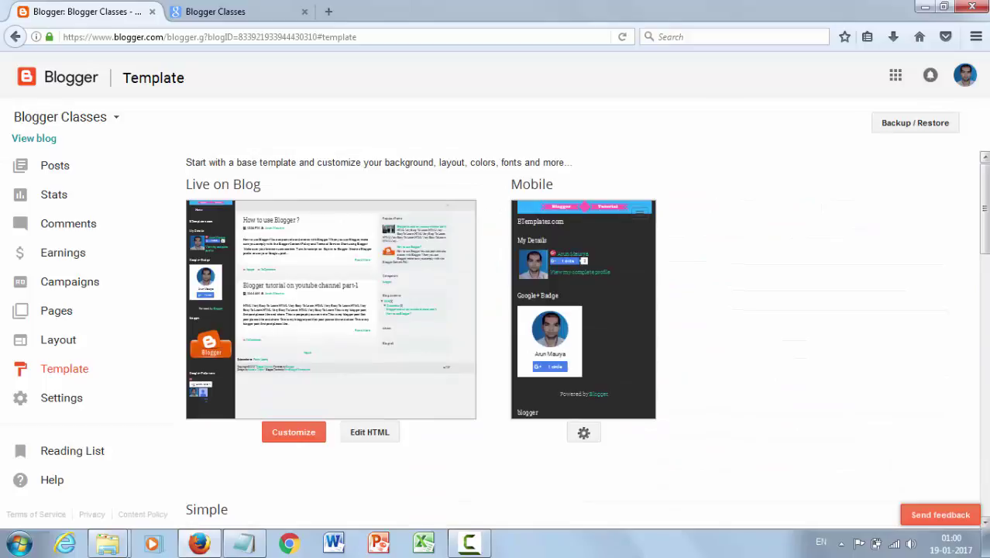
Step: Restore the blog's earlier template by uploading the backup file template-833921933944430310.xml from the Downloads folder
click(933, 128)
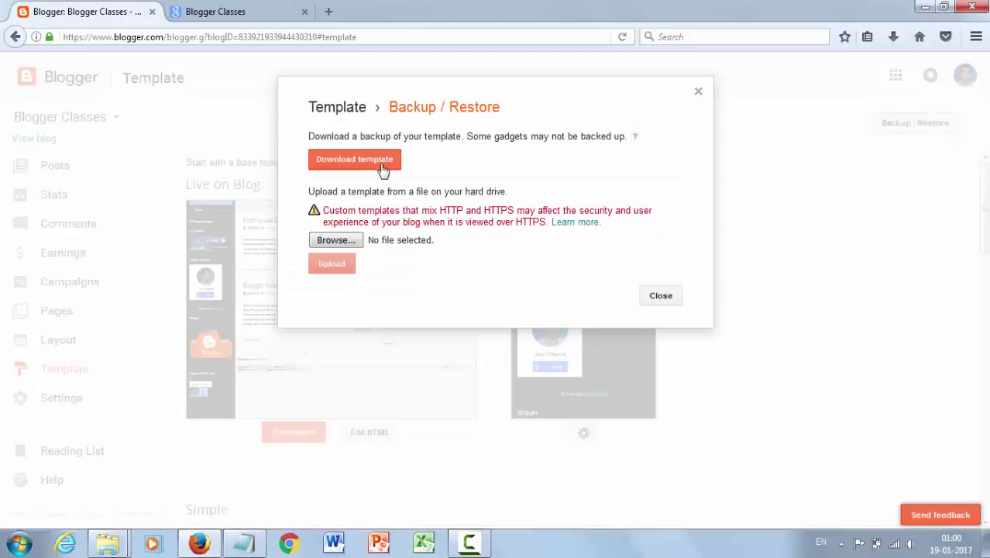
click(326, 244)
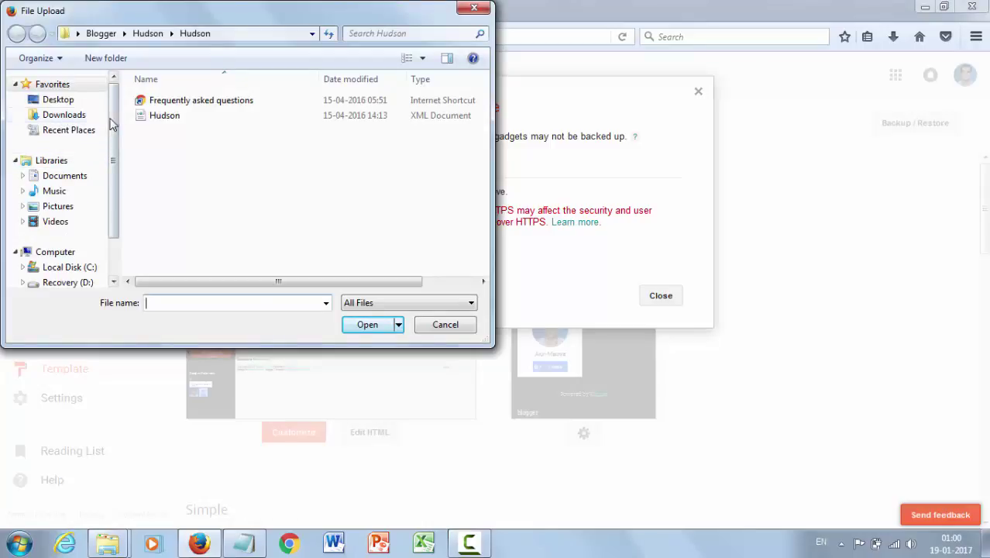
click(69, 116)
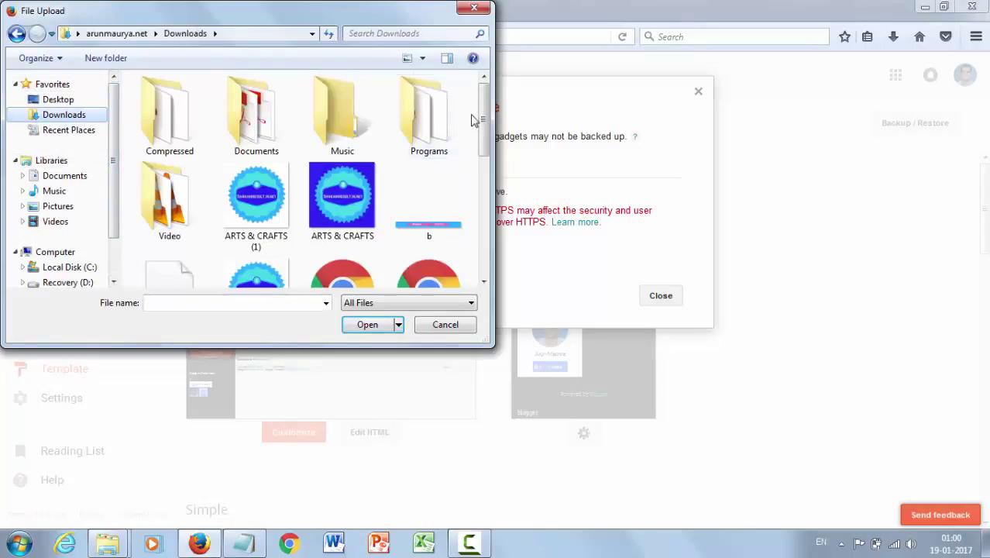
drag(487, 120, 487, 249)
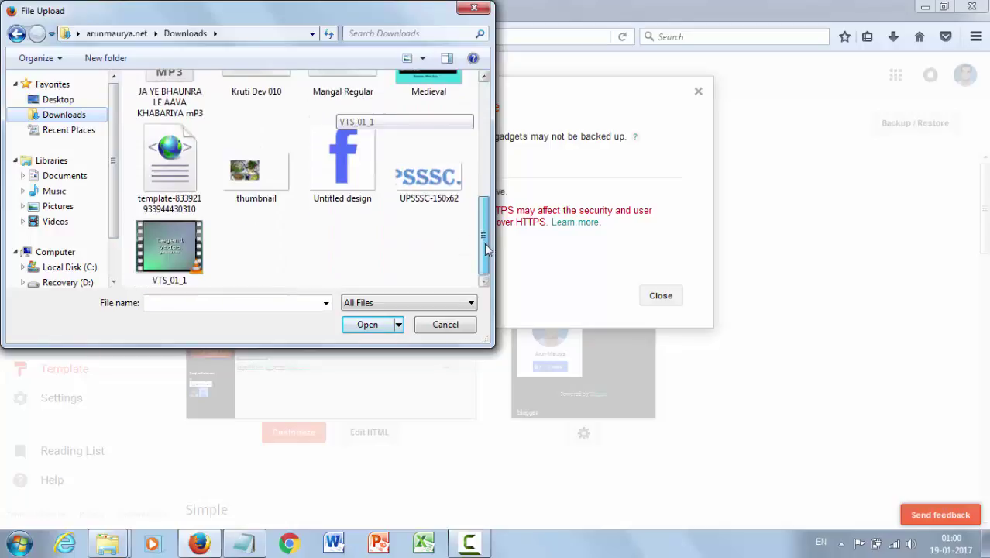
click(169, 165)
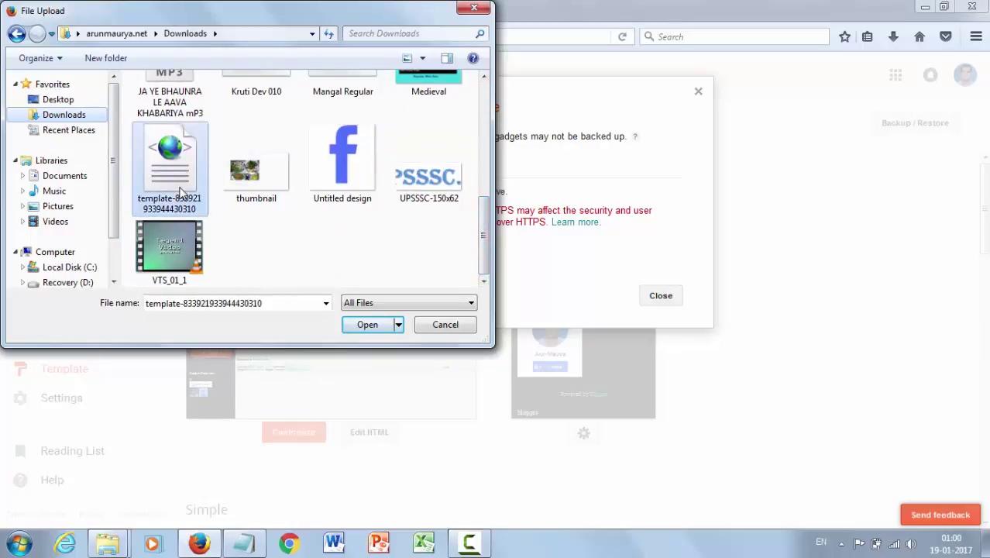
click(367, 325)
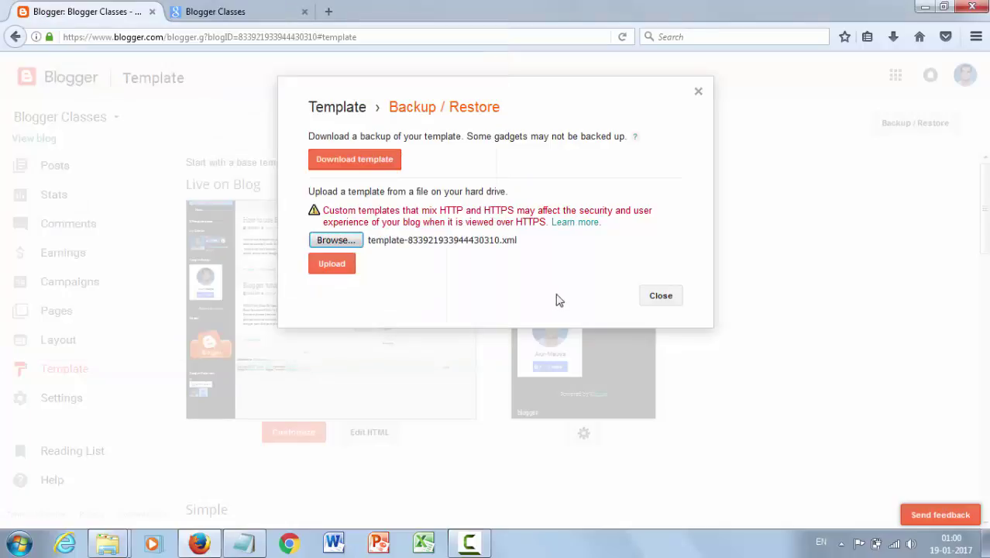
click(331, 265)
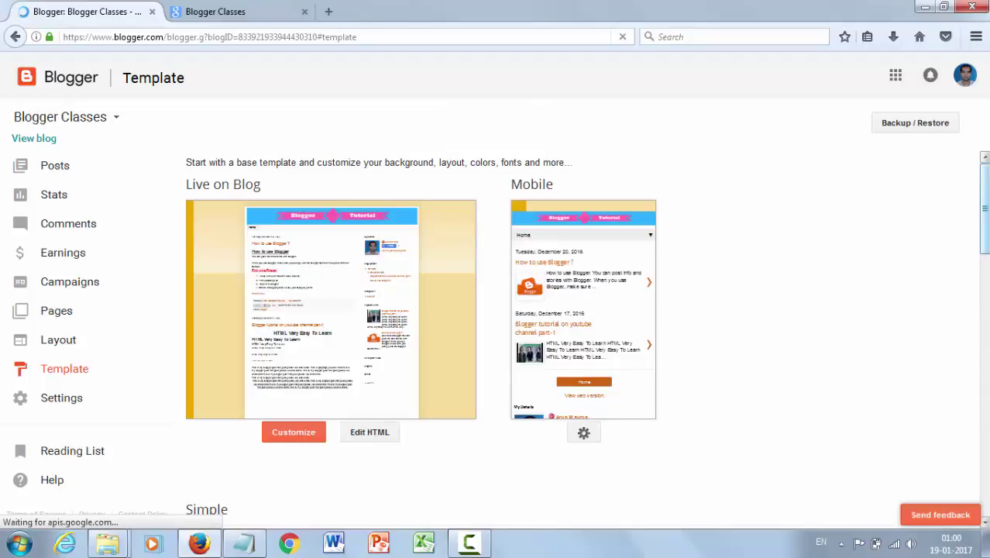
Step: Review the Template page after the restore, and open the live blog in a new tab to examine its layout
scroll(496, 333, down, 3)
scroll(496, 333, down, 5)
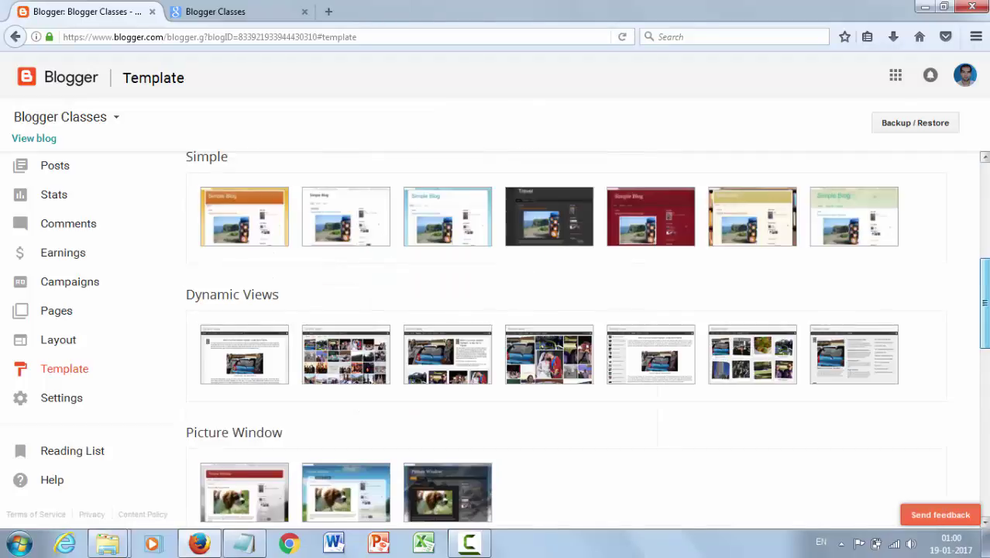
scroll(182, 331, up, 8)
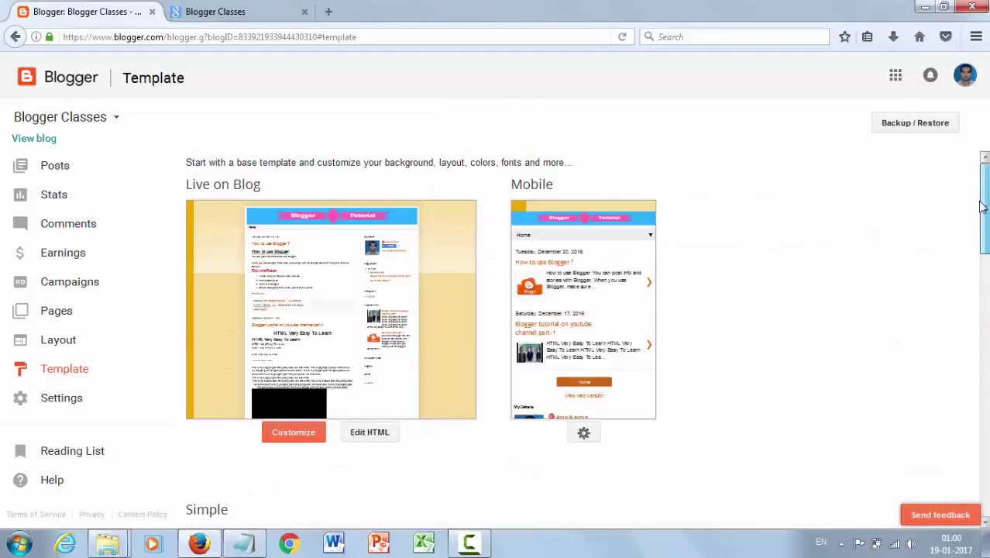
right_click(51, 140)
click(74, 148)
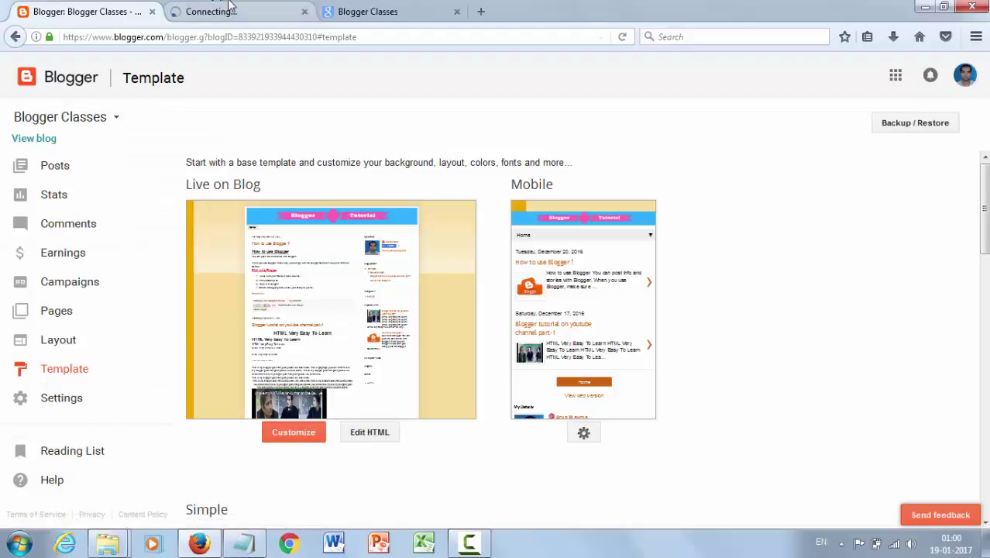
click(247, 10)
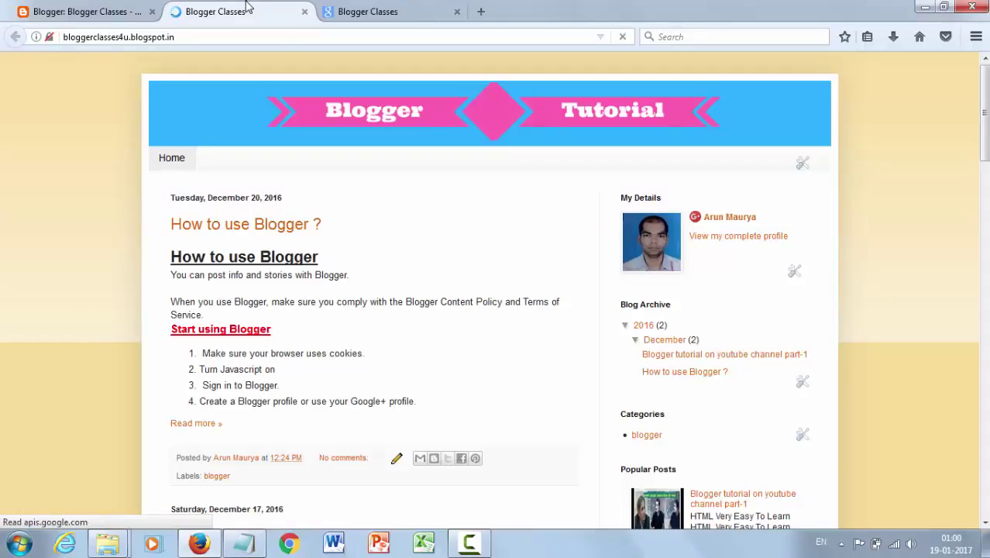
scroll(988, 194, down, 10)
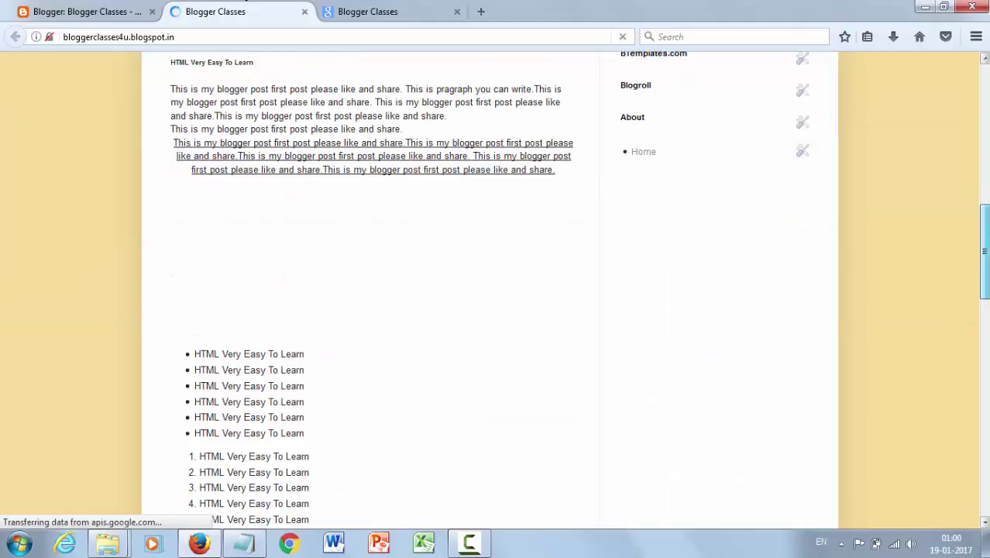
scroll(988, 194, up, 10)
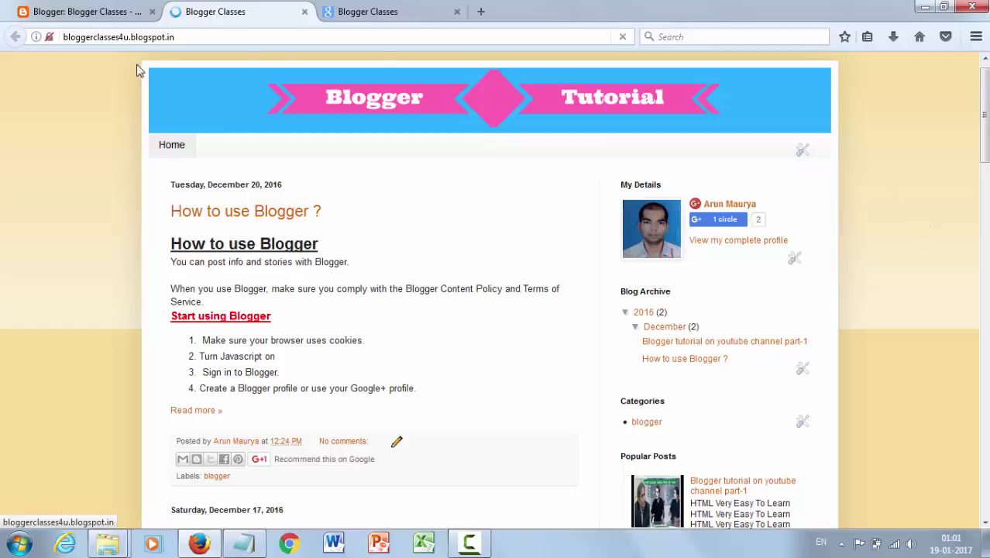
Step: Show all available pages in the page list below the blog's header, and check the live layout in a reduced browser window
click(803, 151)
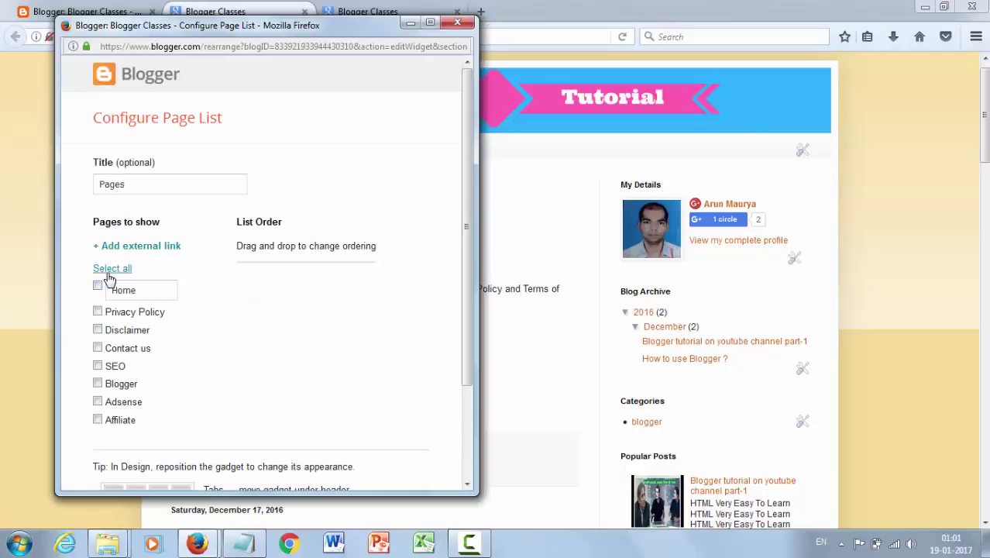
click(109, 270)
drag(467, 309, 466, 442)
click(106, 467)
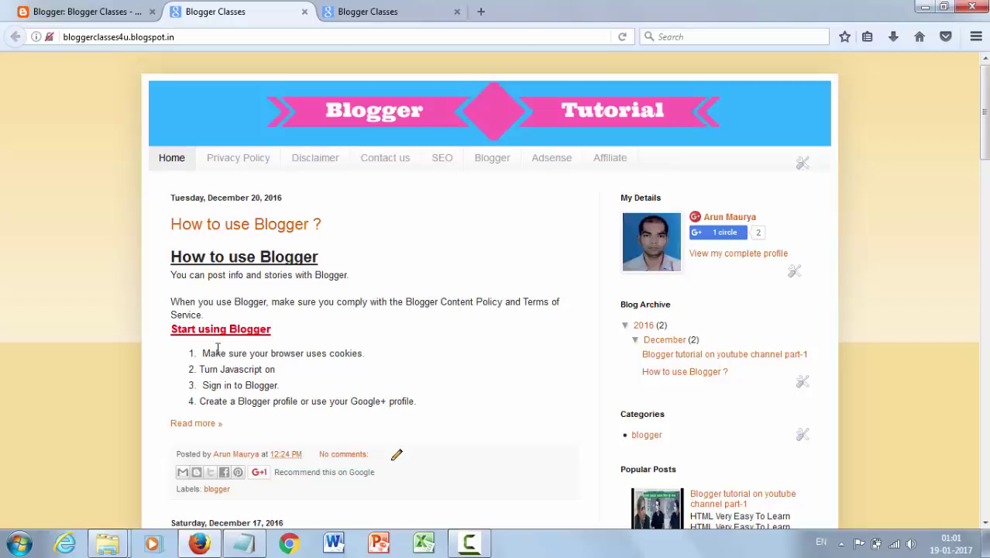
click(945, 8)
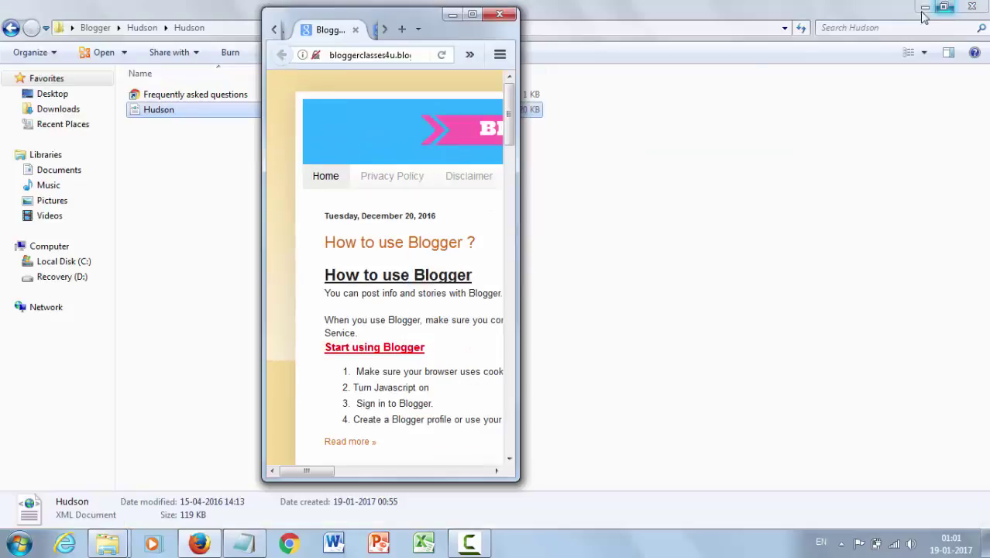
click(472, 14)
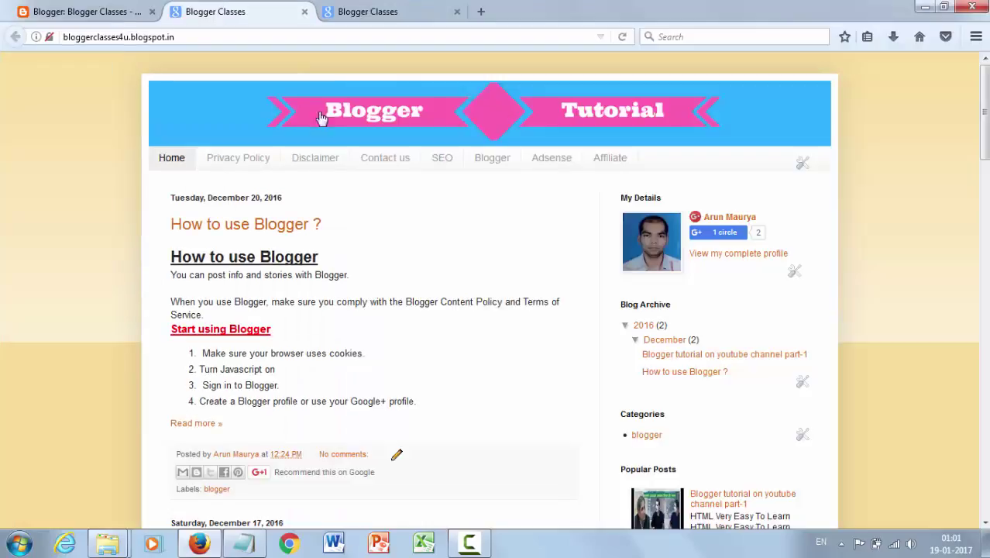
Step: Open the third-party domain settings for the blog address in Blogger's Basic settings, and review the HTTPS and Permissions sections
click(115, 12)
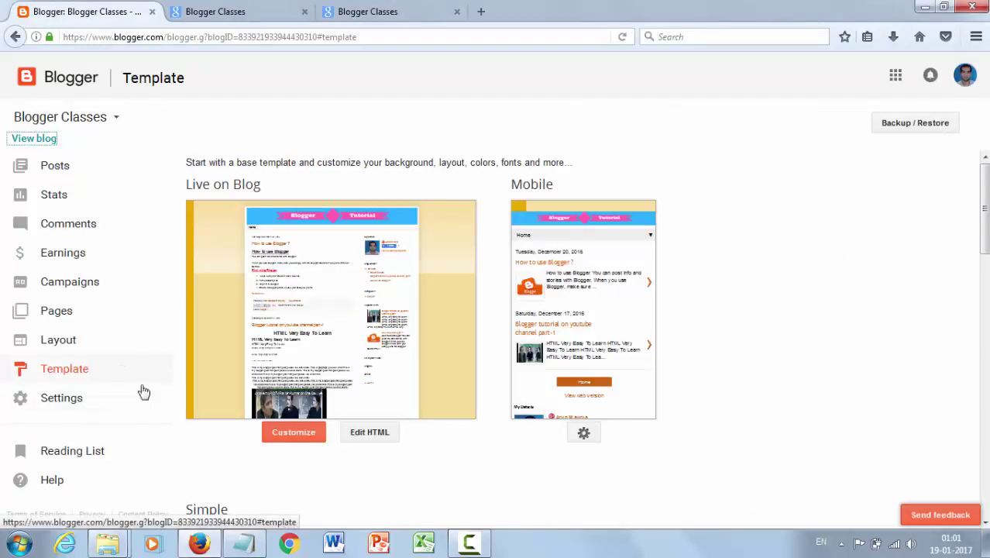
click(62, 399)
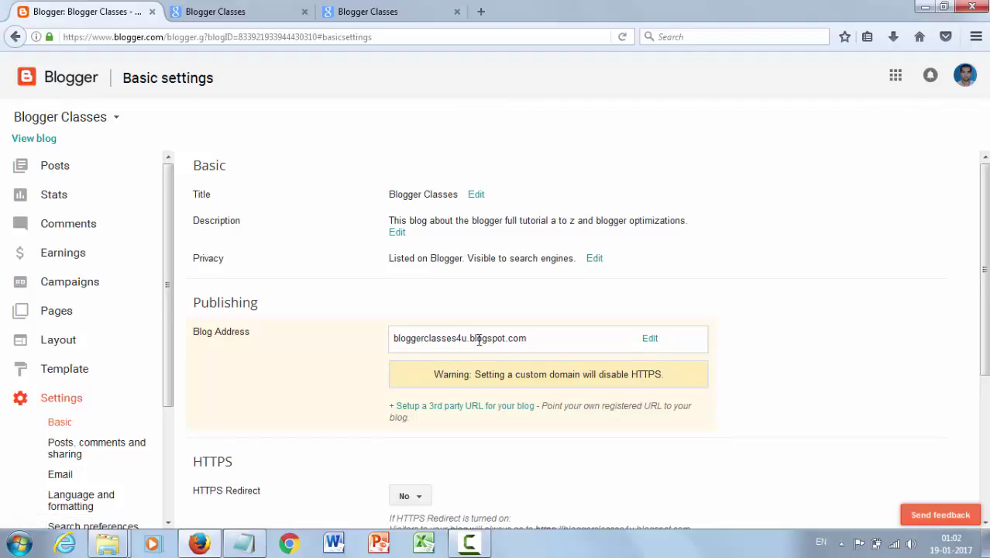
click(469, 406)
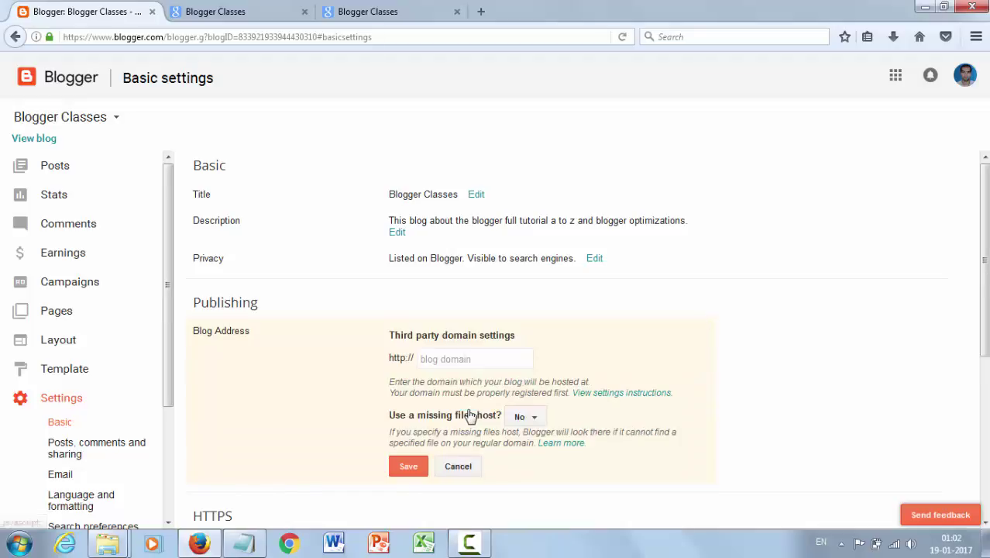
scroll(967, 259, down, 5)
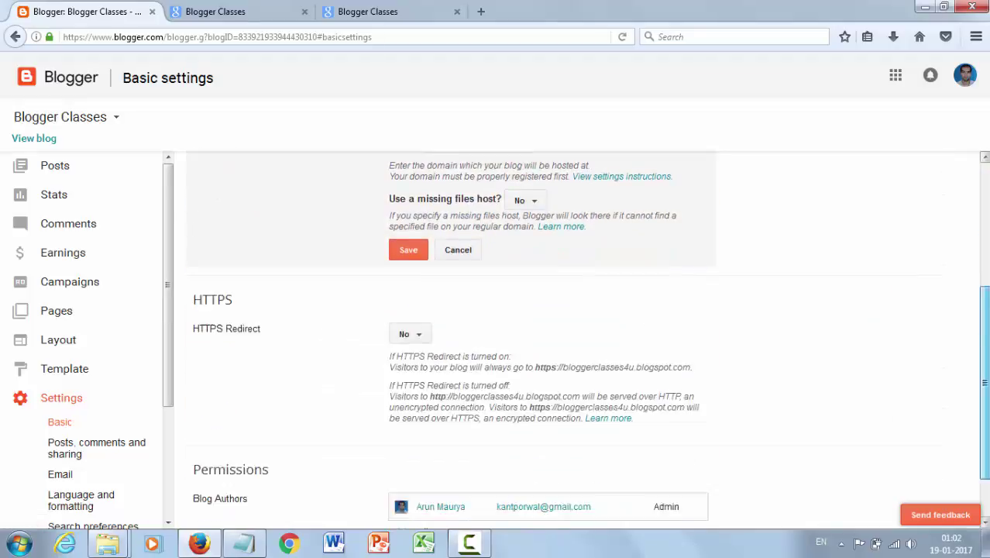
Step: Open the setup instructions for third-party domains and examine the help article's list of companies selling domain names
scroll(968, 259, up, 3)
scroll(588, 340, up, 1)
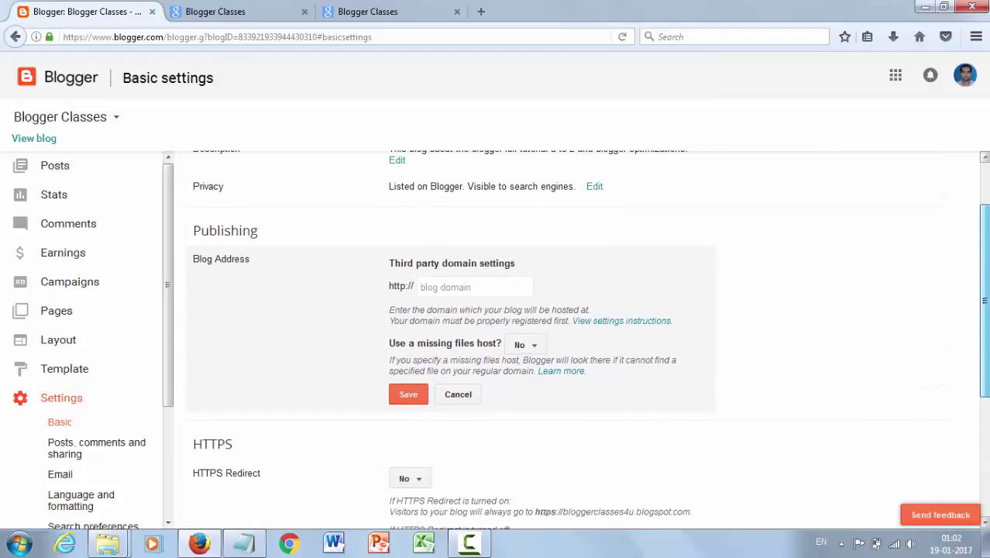
click(653, 321)
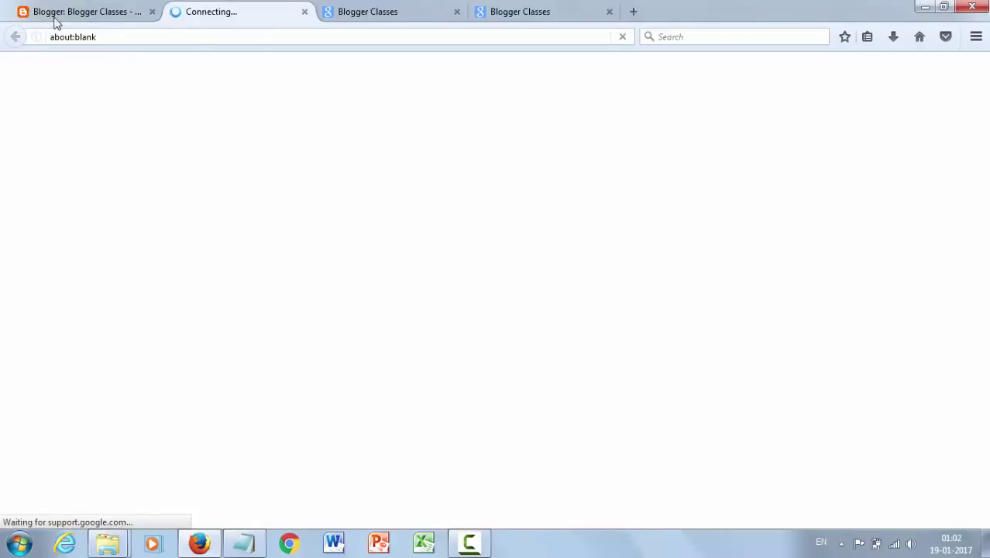
click(85, 11)
click(228, 18)
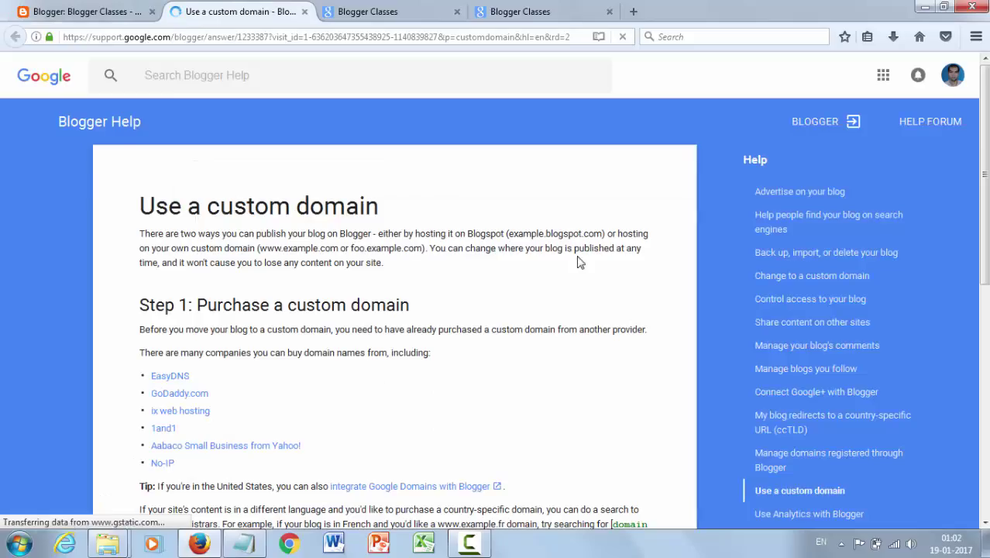
scroll(505, 273, down, 4)
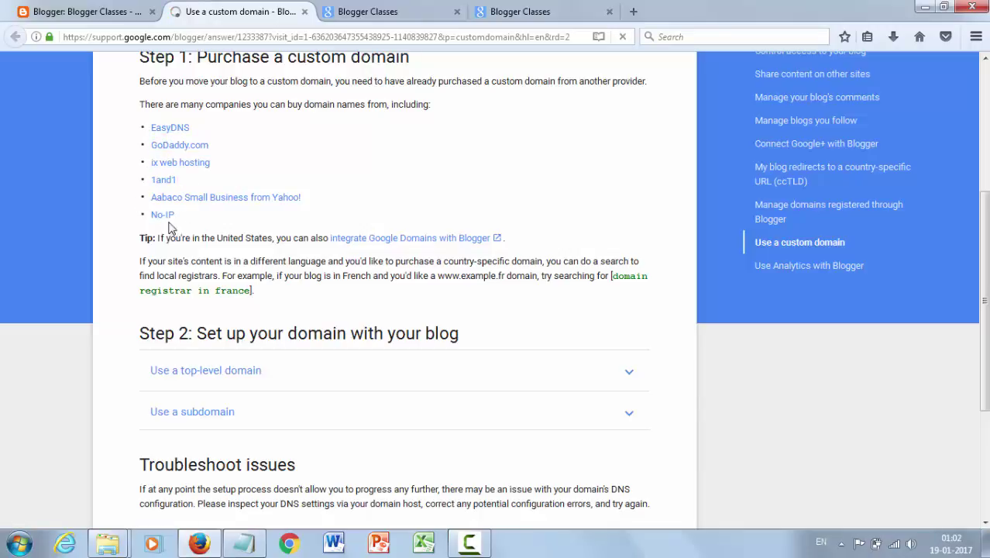
drag(168, 228, 147, 132)
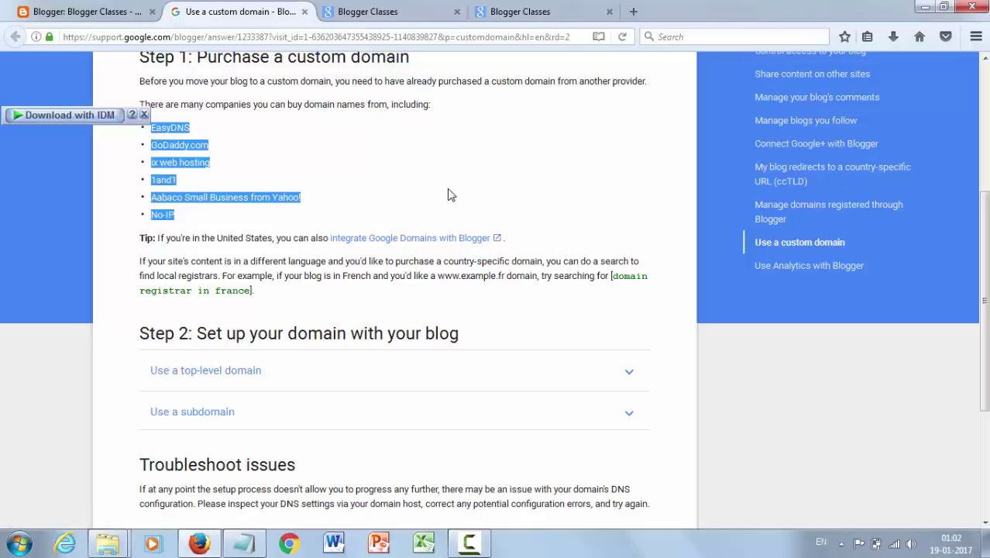
click(233, 128)
Step: Compare the blog domain field in the third-party domain settings with the domain providers listed in the help article
click(101, 12)
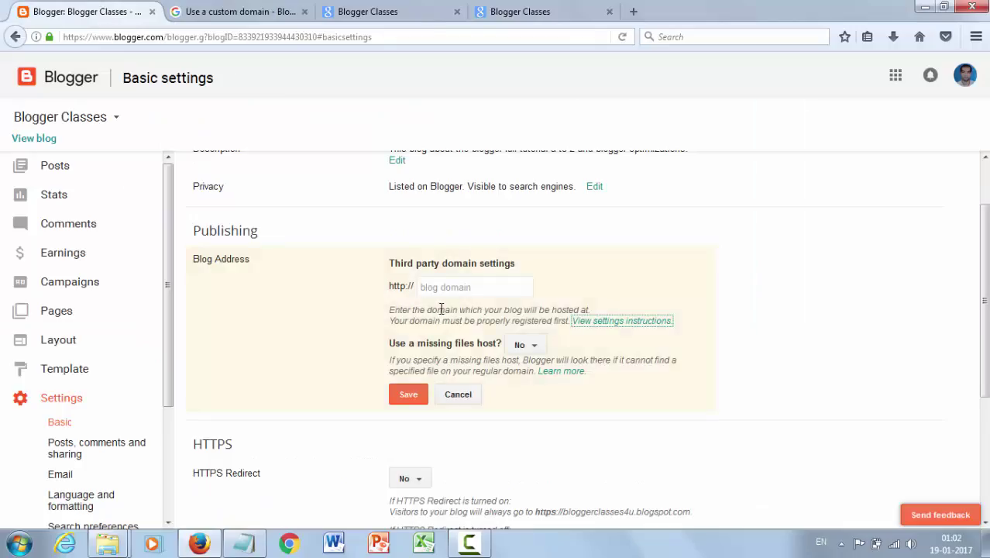
click(251, 16)
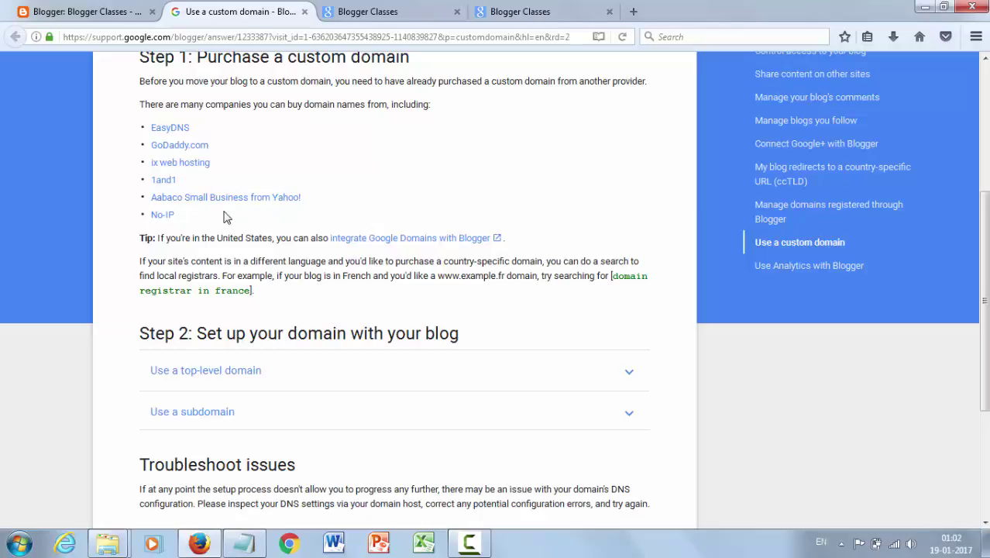
drag(177, 219, 155, 132)
click(499, 195)
click(109, 6)
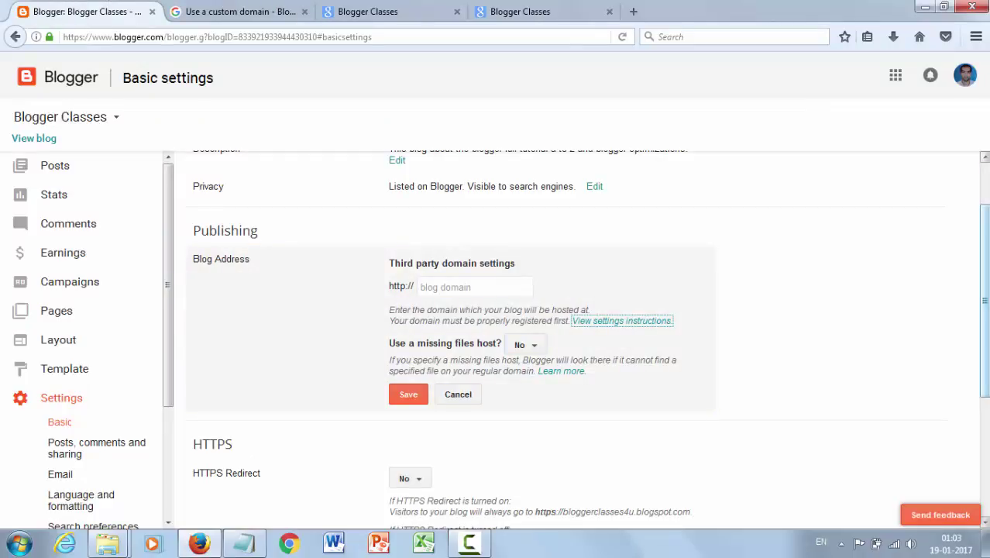
Step: Review the Publishing, HTTPS and Permissions settings, and inspect the live blog's connection security information
scroll(573, 341, up, 2)
scroll(574, 341, down, 3)
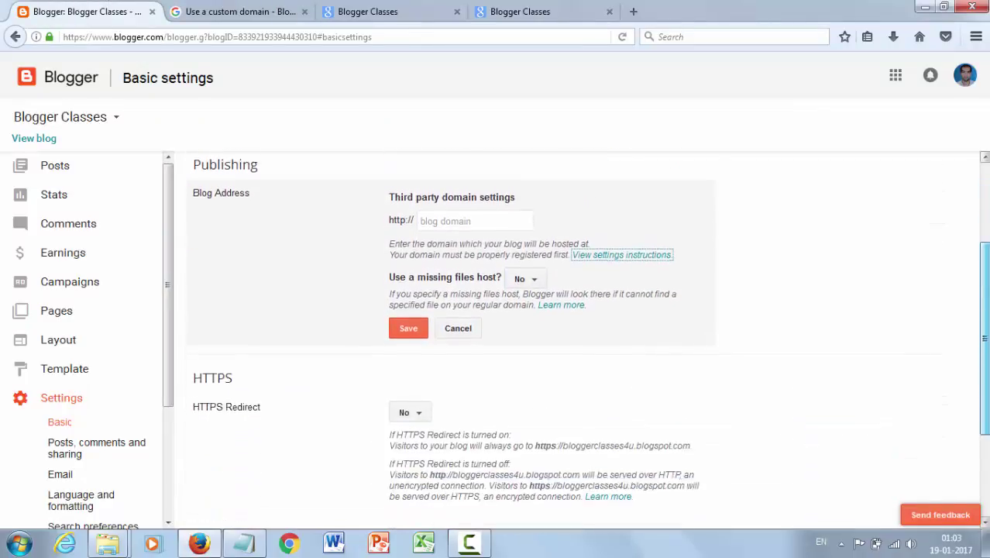
scroll(574, 341, down, 2)
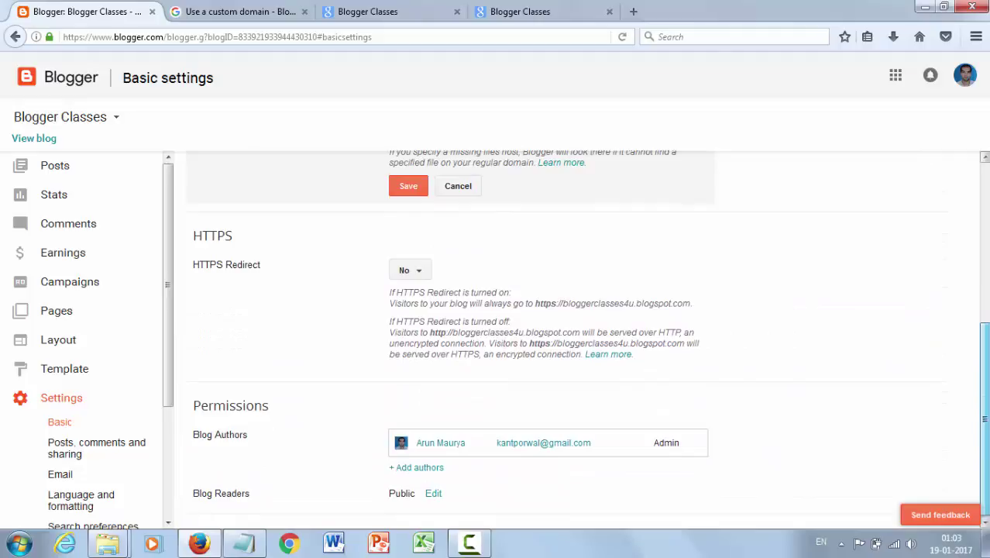
scroll(416, 270, up, 3)
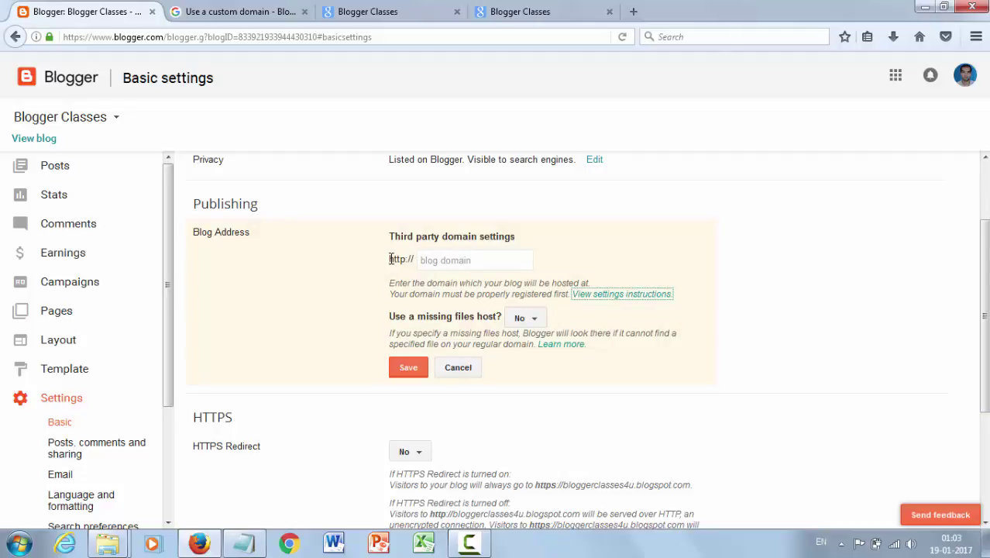
drag(390, 258, 419, 260)
click(280, 10)
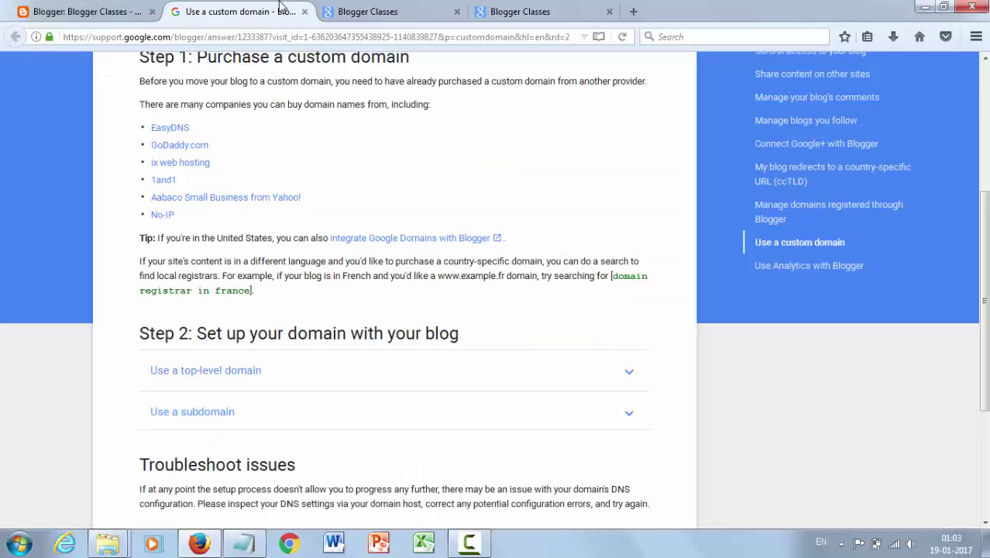
click(369, 12)
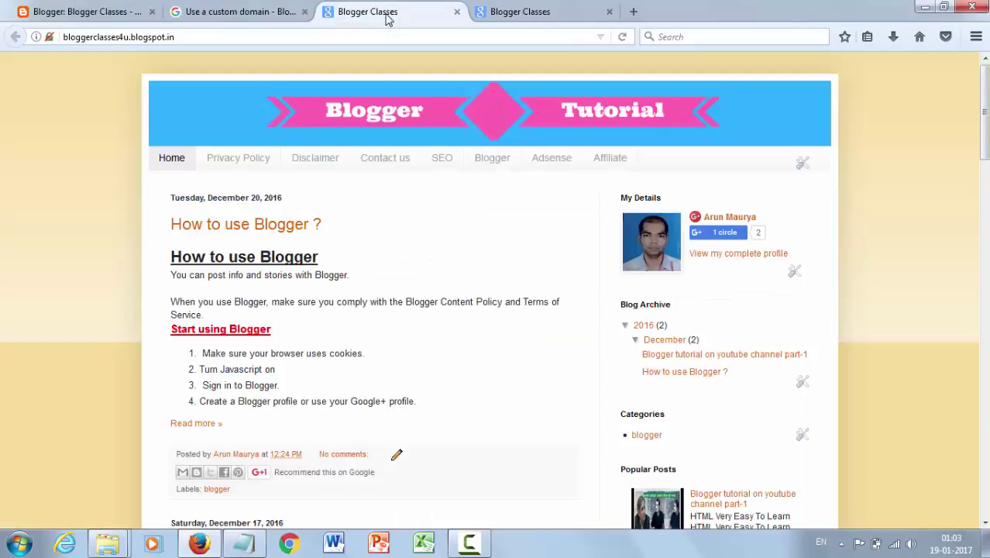
click(50, 38)
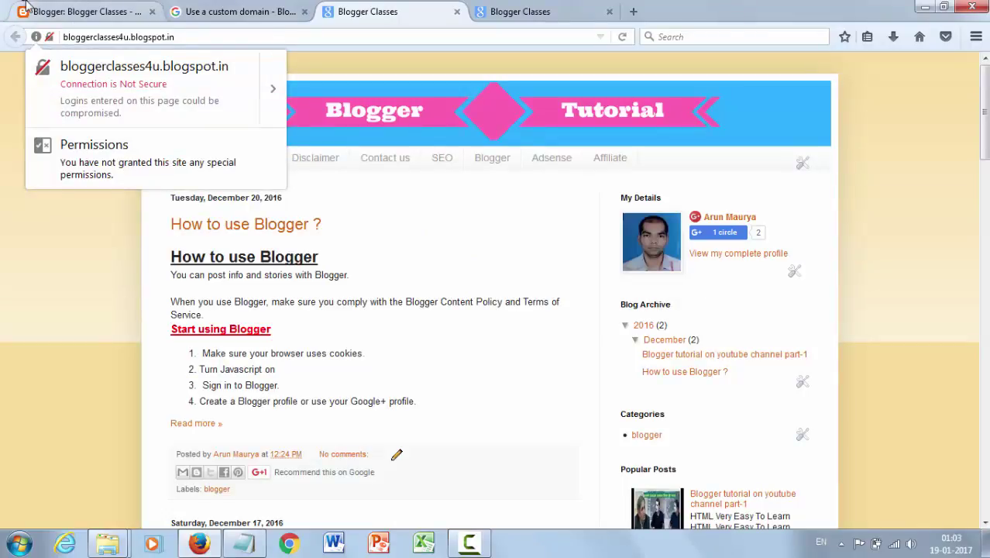
Step: Set HTTPS Redirect to Yes in the blog's Basic settings
click(28, 8)
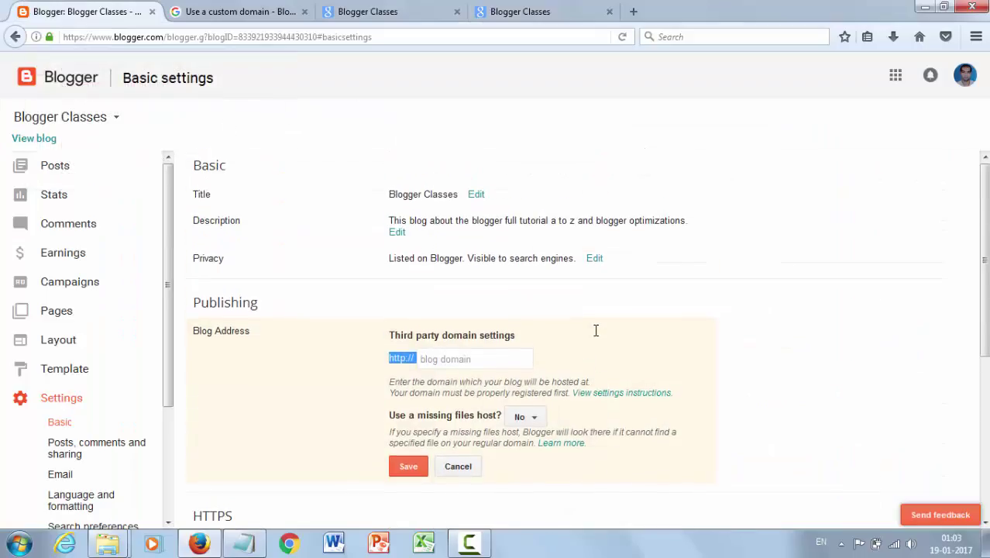
scroll(624, 388, down, 3)
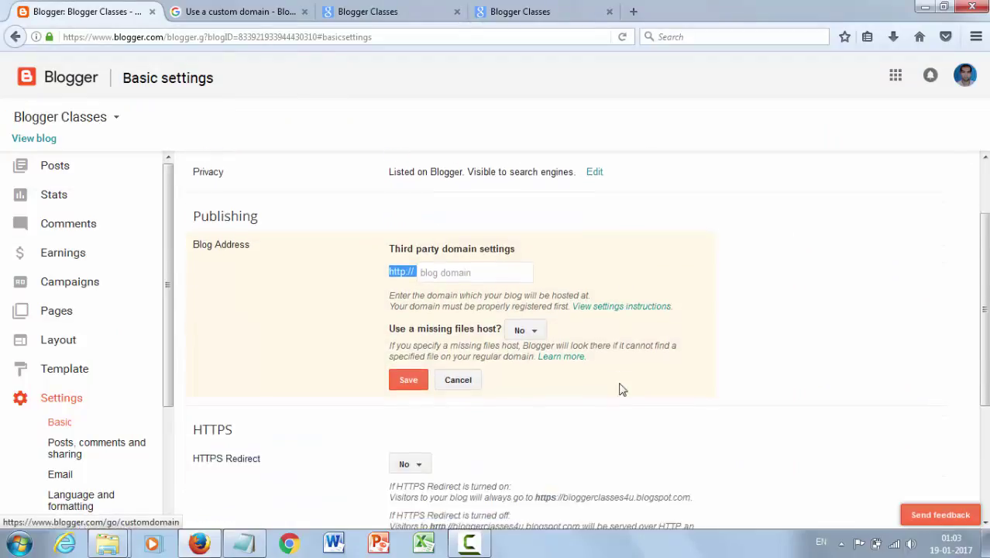
scroll(465, 354, up, 2)
scroll(459, 353, down, 3)
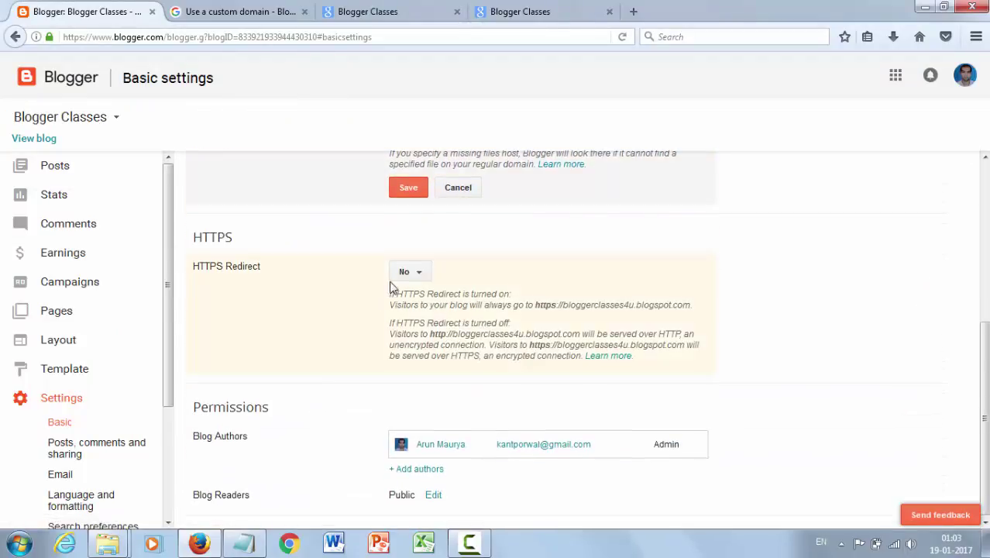
click(411, 273)
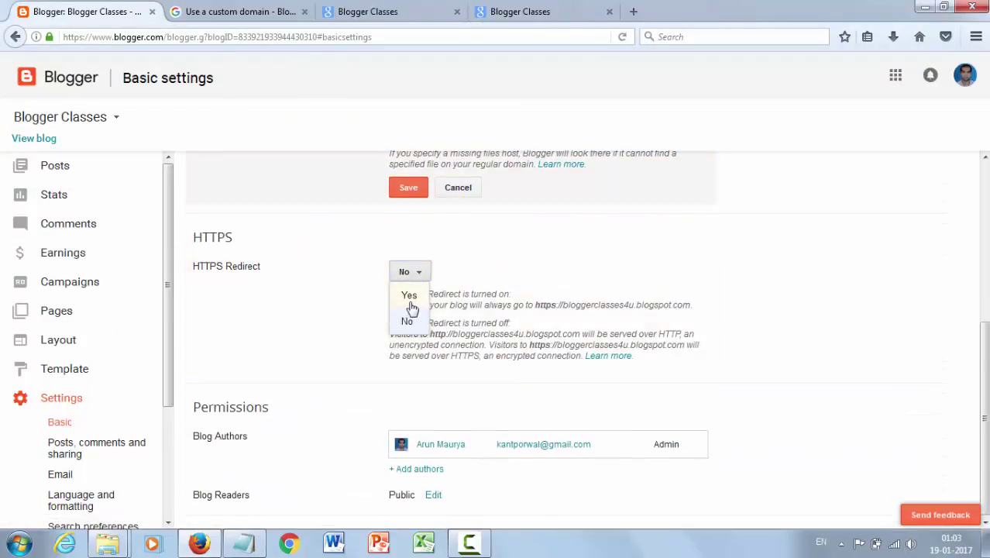
click(409, 296)
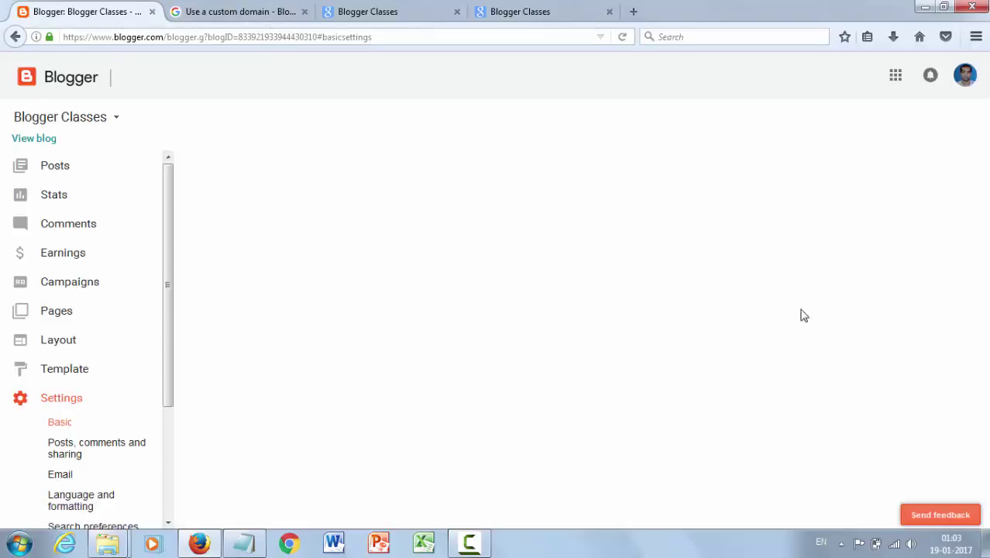
Step: Close the custom domain help article and review the HTTPS Redirect setting on the Basic settings page
click(231, 9)
click(371, 12)
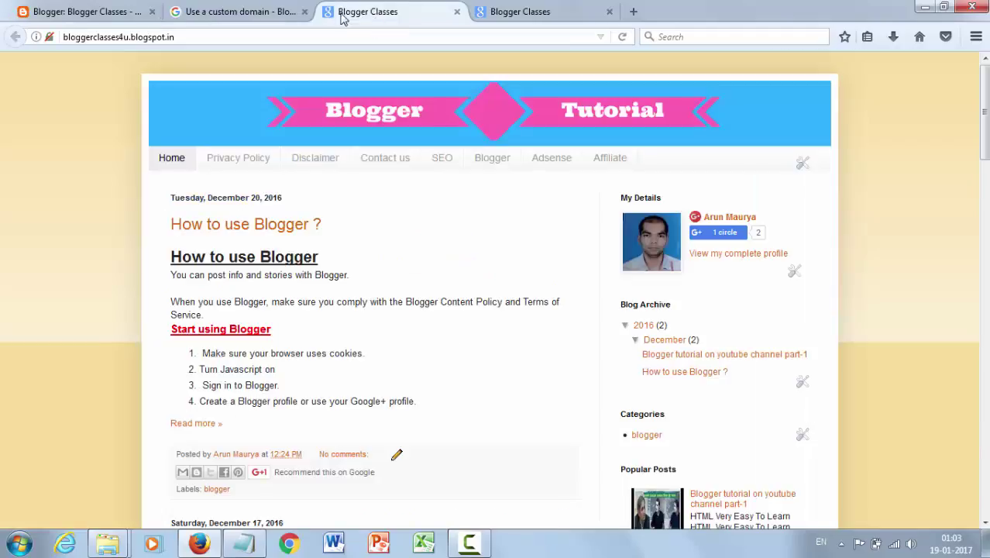
click(303, 12)
click(108, 9)
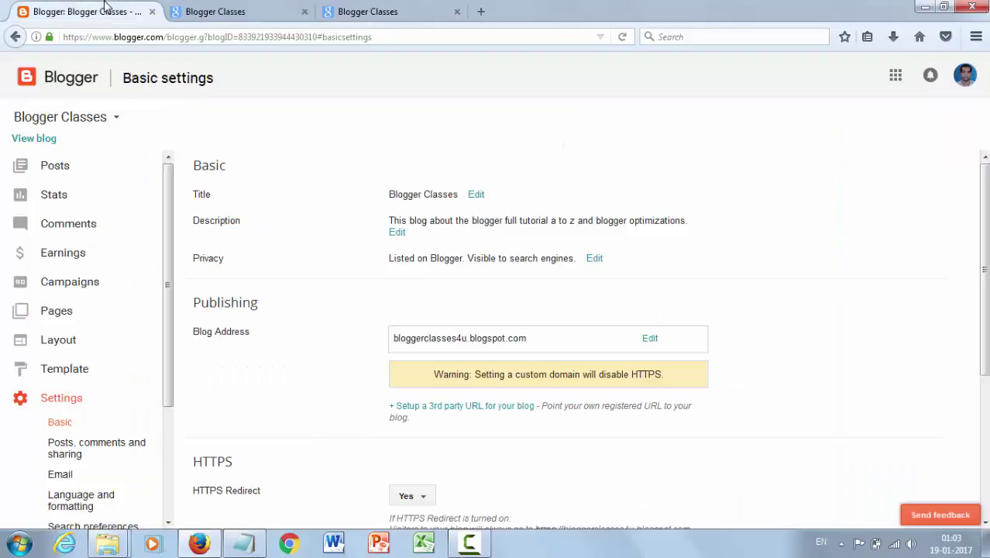
drag(985, 298, 987, 426)
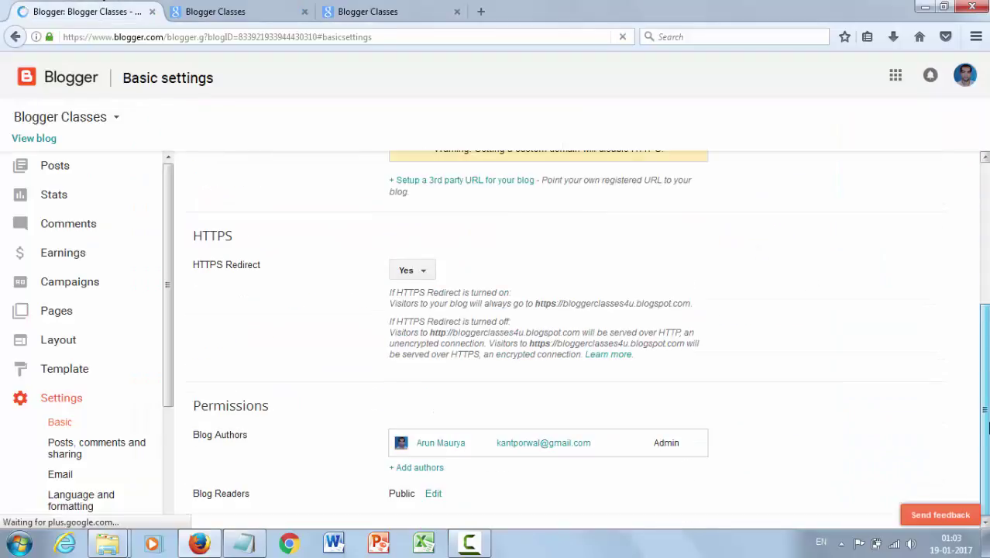
scroll(975, 419, up, 5)
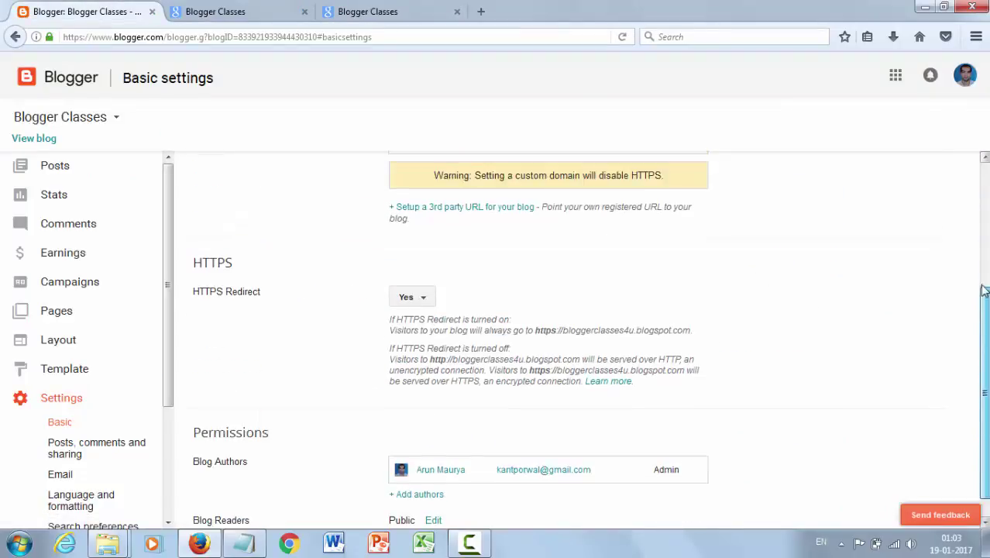
Step: Reload the live blog to check its address for HTTPS, and compare it with the HTTPS Redirect setting
click(211, 12)
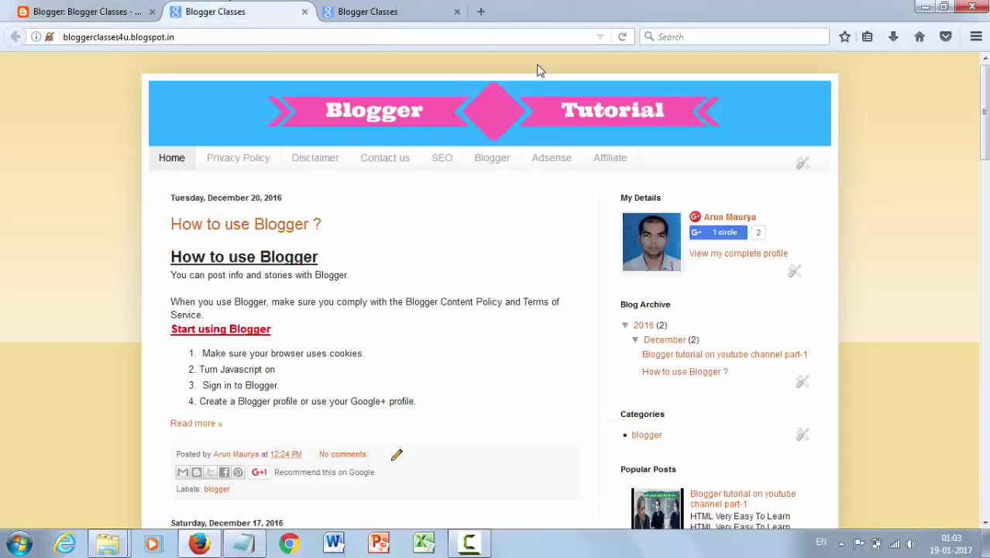
click(621, 41)
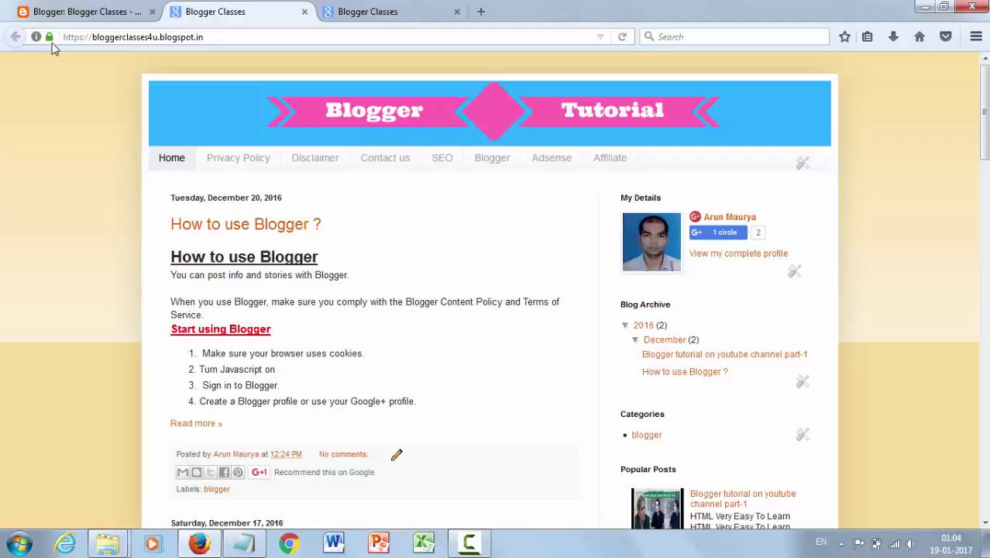
click(84, 15)
scroll(543, 310, down, 3)
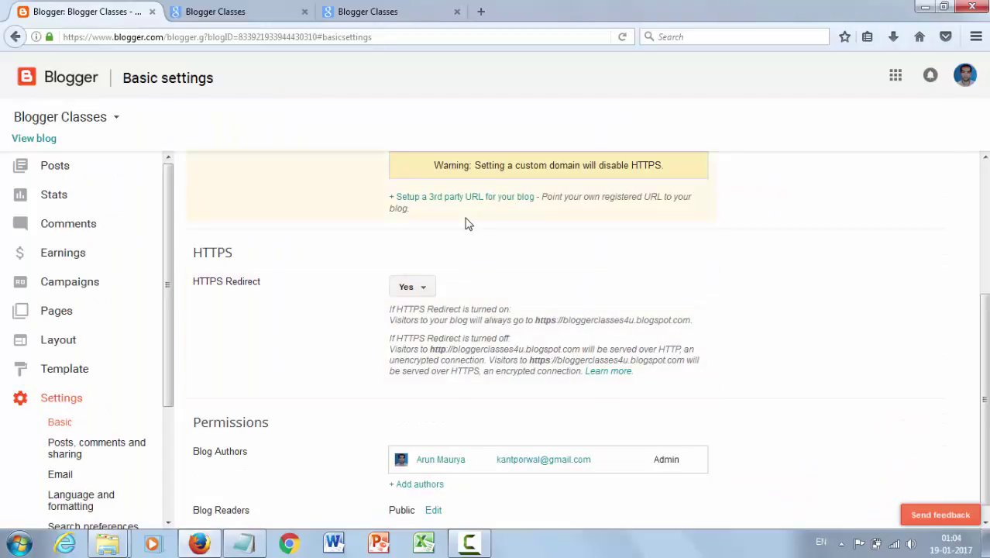
scroll(443, 223, up, 2)
click(257, 15)
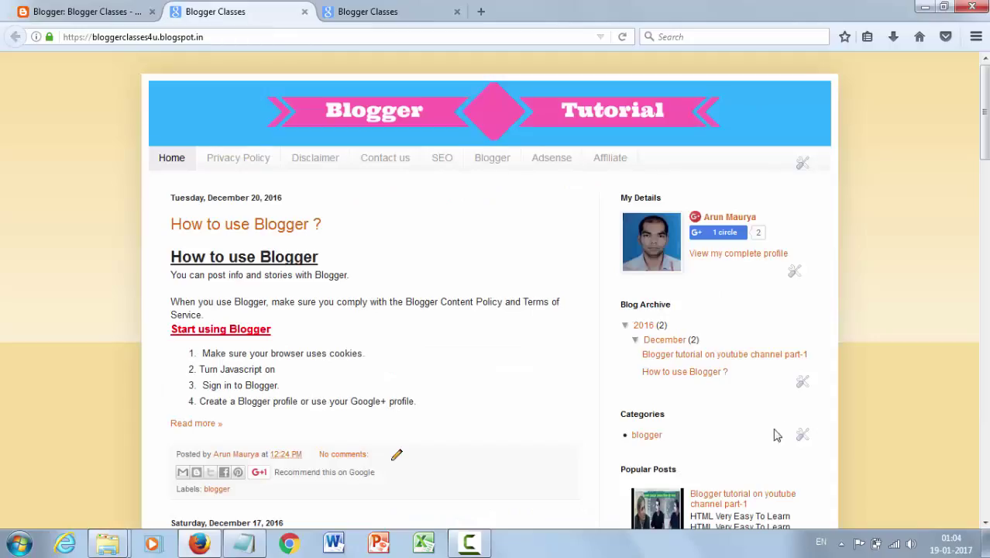